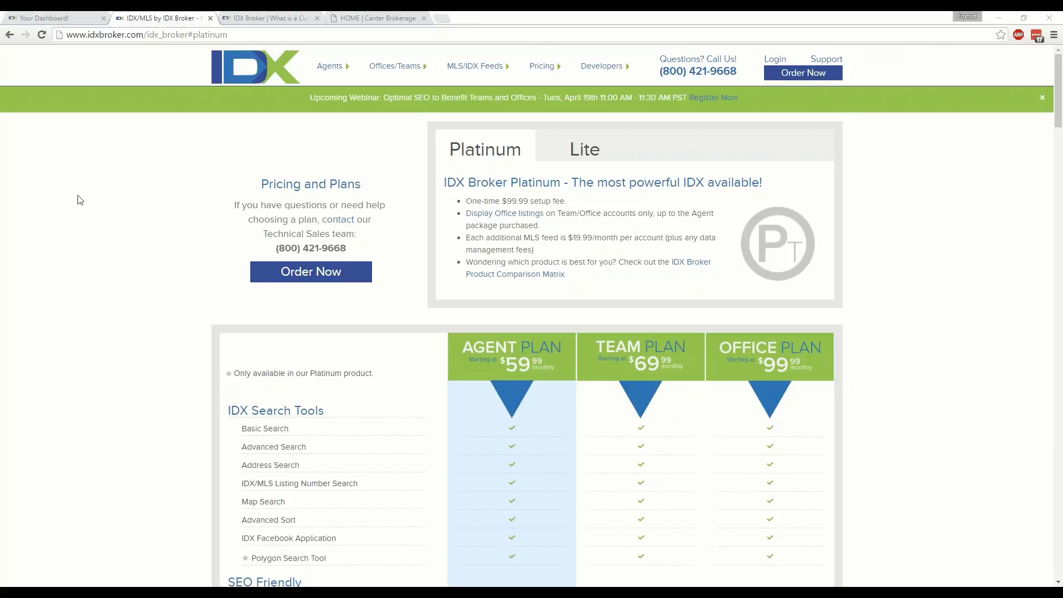
Switch to the account dashboard and review its widgets, from email updates and popular pages through traffic stats, notices and site navigation.
{"action": "left_click", "coordinate": [55, 18]}
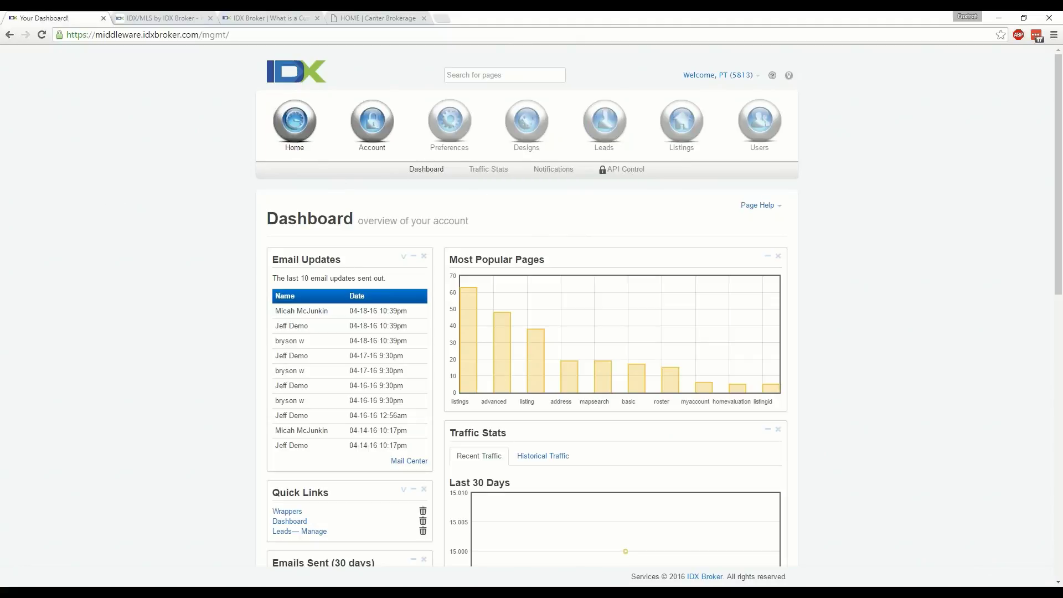
{"action": "scroll", "coordinate": [293, 213], "scroll_direction": "down", "scroll_amount": 2}
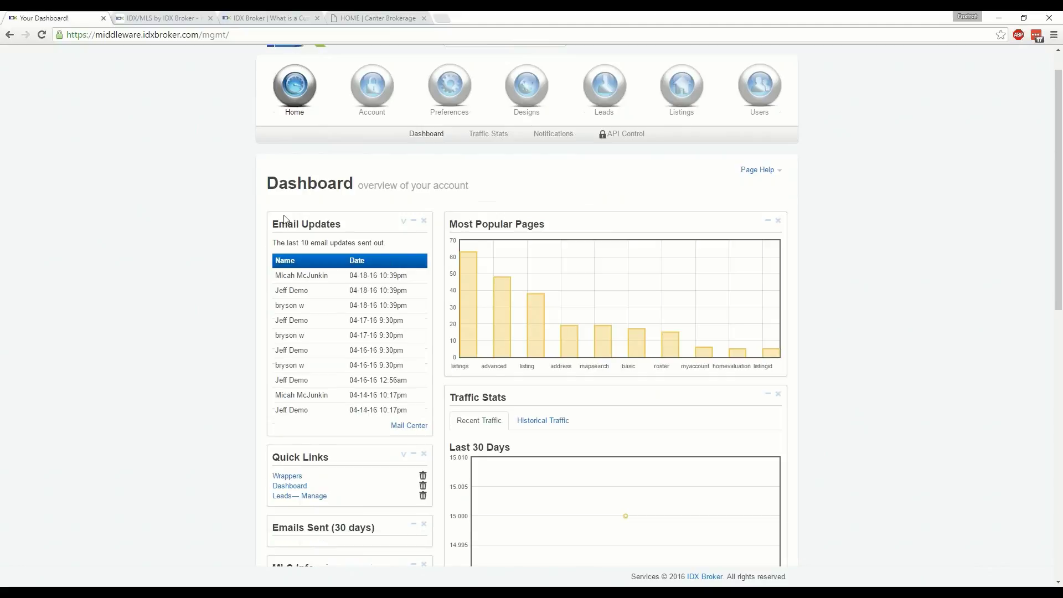
{"action": "scroll", "coordinate": [226, 242], "scroll_direction": "down", "scroll_amount": 2}
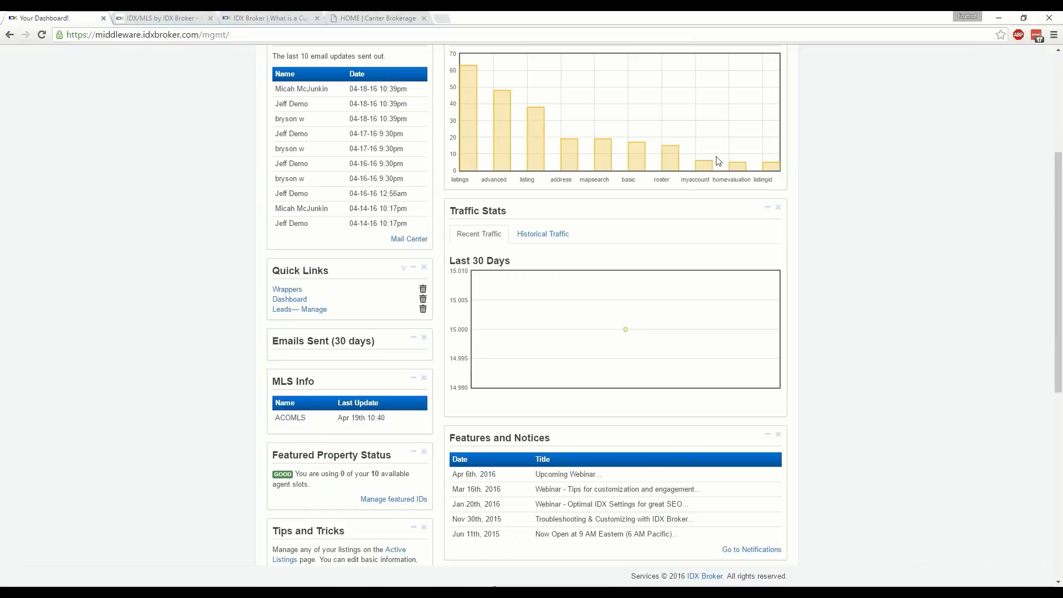
{"action": "scroll", "coordinate": [197, 212], "scroll_direction": "down", "scroll_amount": 3}
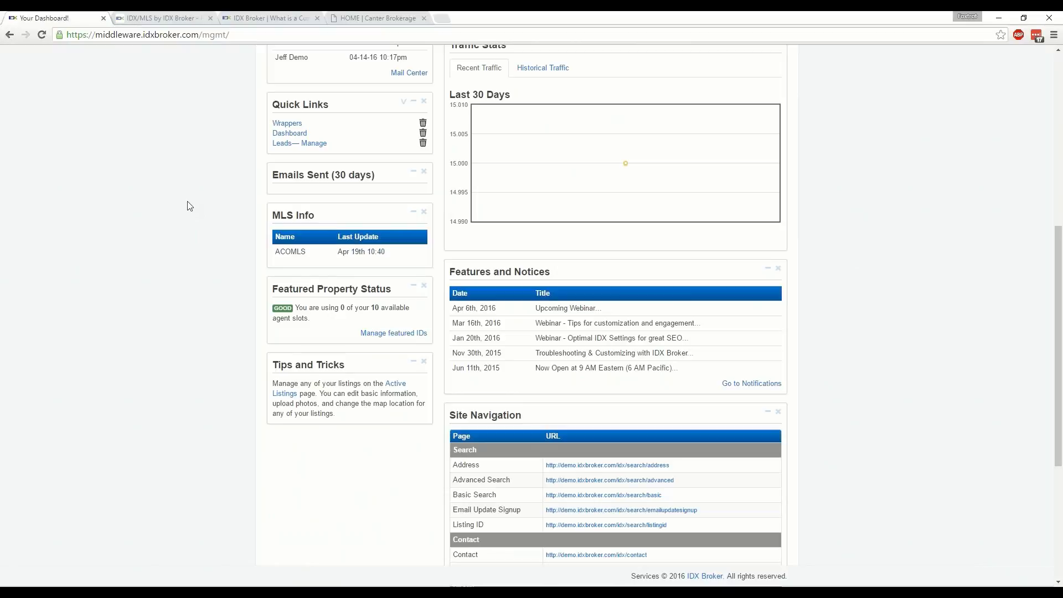
{"action": "scroll", "coordinate": [188, 216], "scroll_direction": "down", "scroll_amount": 2}
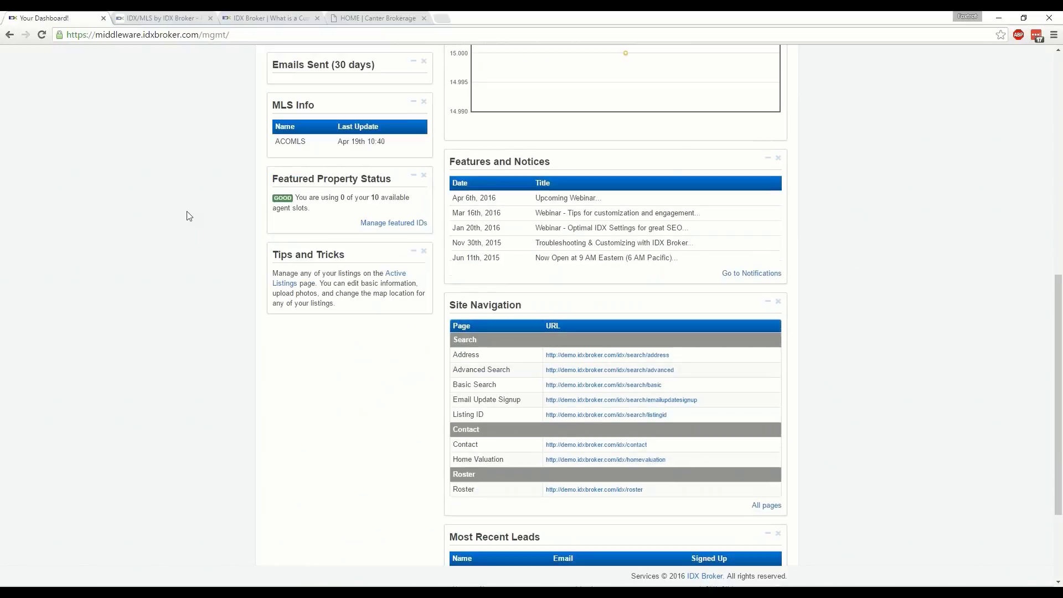
{"action": "scroll", "coordinate": [185, 209], "scroll_direction": "up", "scroll_amount": 9}
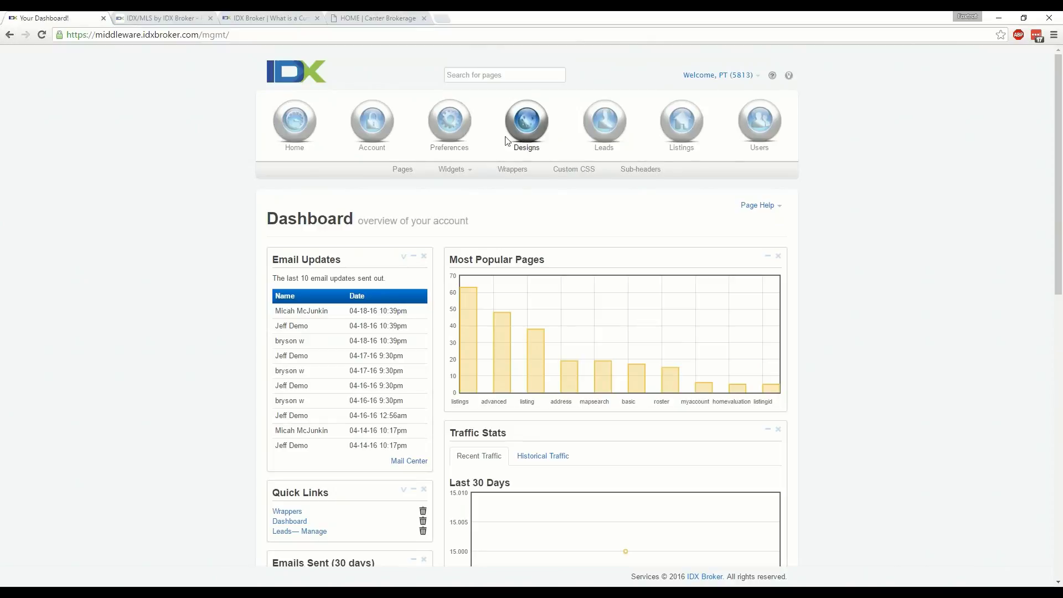
Open the Pages list in the Designs section and review all page categories from Search Pages through Roster Pages.
{"action": "left_click", "coordinate": [403, 169]}
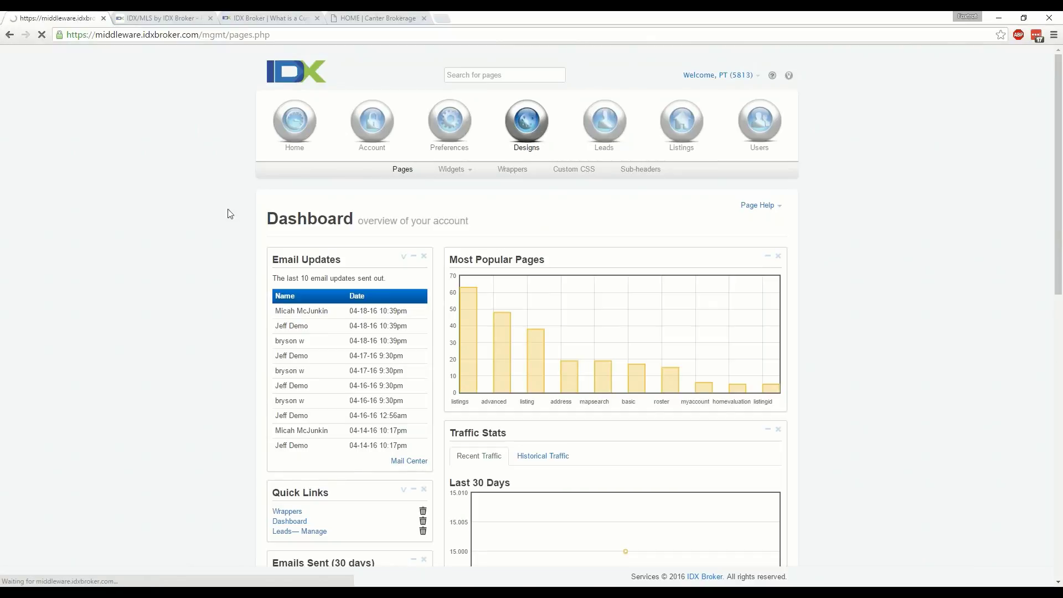
{"action": "scroll", "coordinate": [193, 230], "scroll_direction": "down", "scroll_amount": 2}
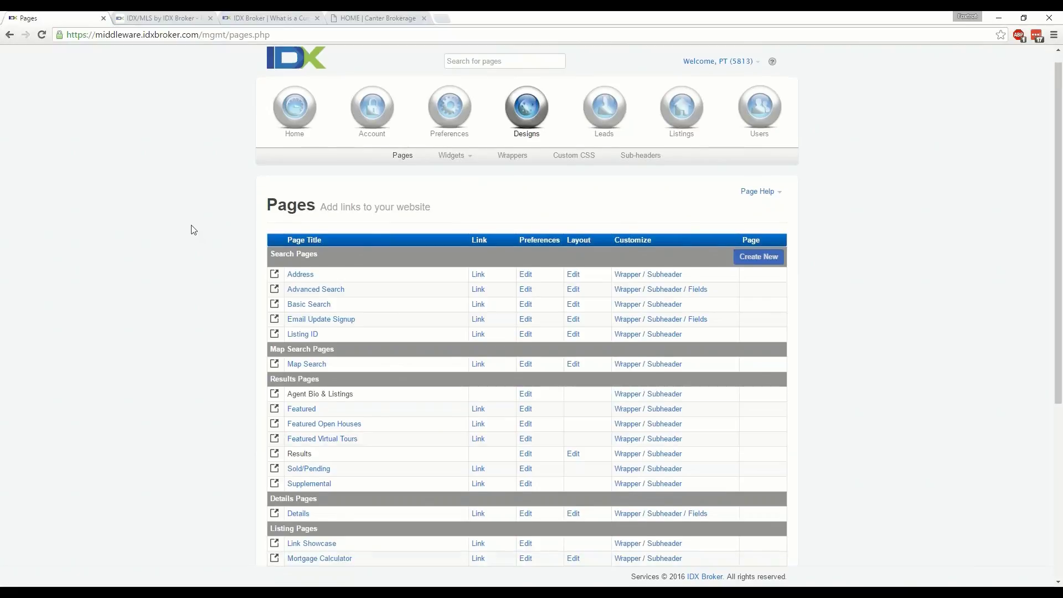
{"action": "scroll", "coordinate": [194, 228], "scroll_direction": "down", "scroll_amount": 1}
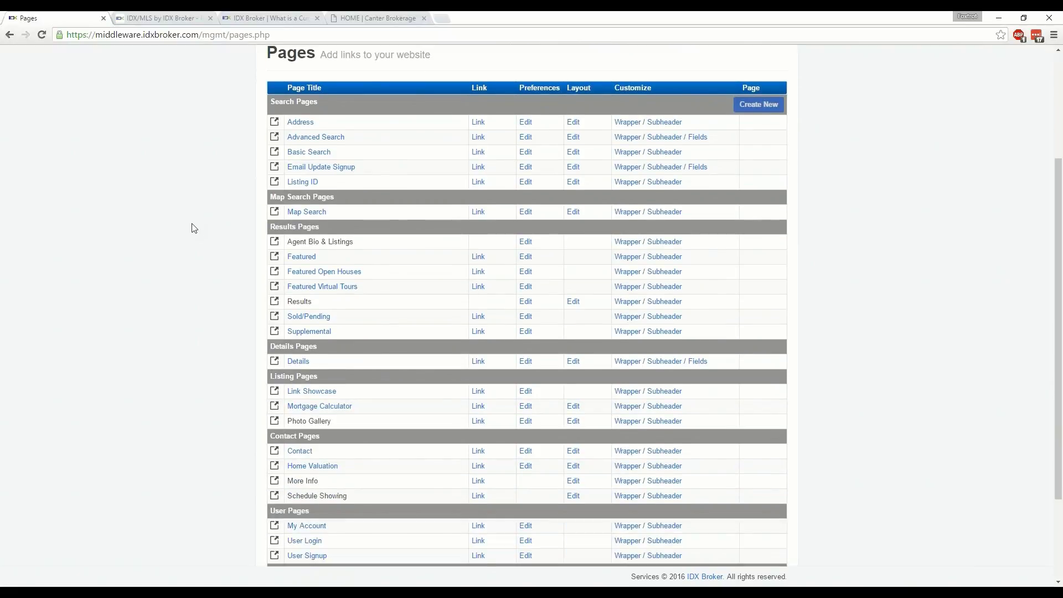
{"action": "scroll", "coordinate": [166, 221], "scroll_direction": "down", "scroll_amount": 1}
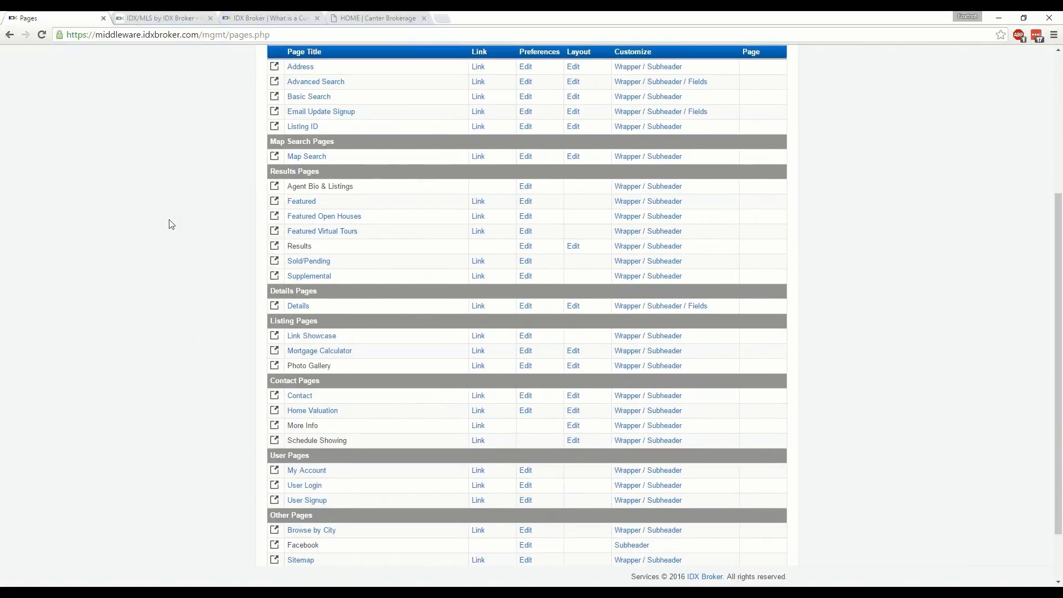
{"action": "scroll", "coordinate": [171, 223], "scroll_direction": "down", "scroll_amount": 1}
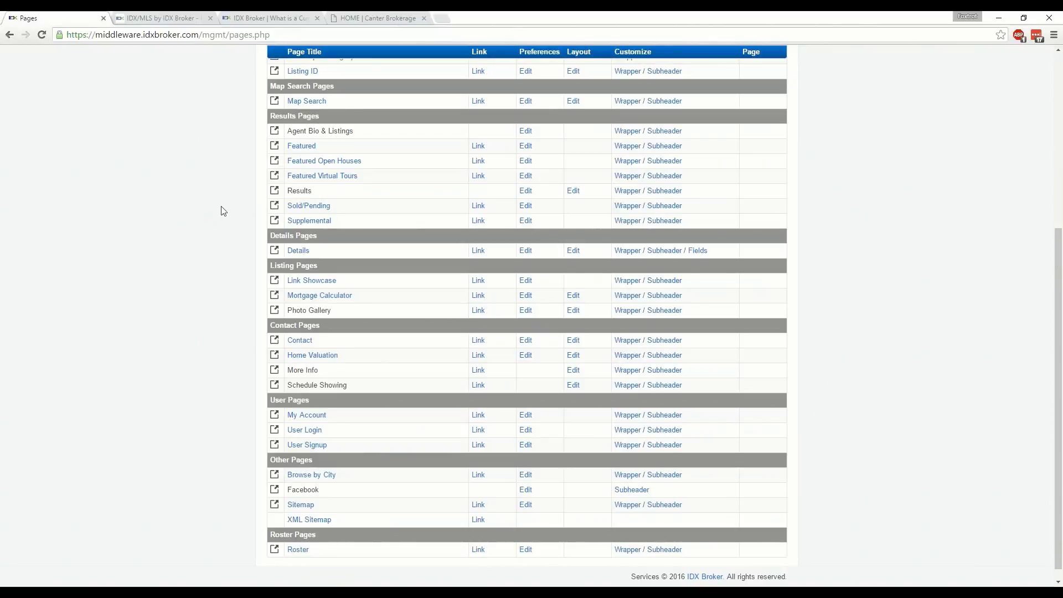
{"action": "scroll", "coordinate": [247, 230], "scroll_direction": "down", "scroll_amount": 1}
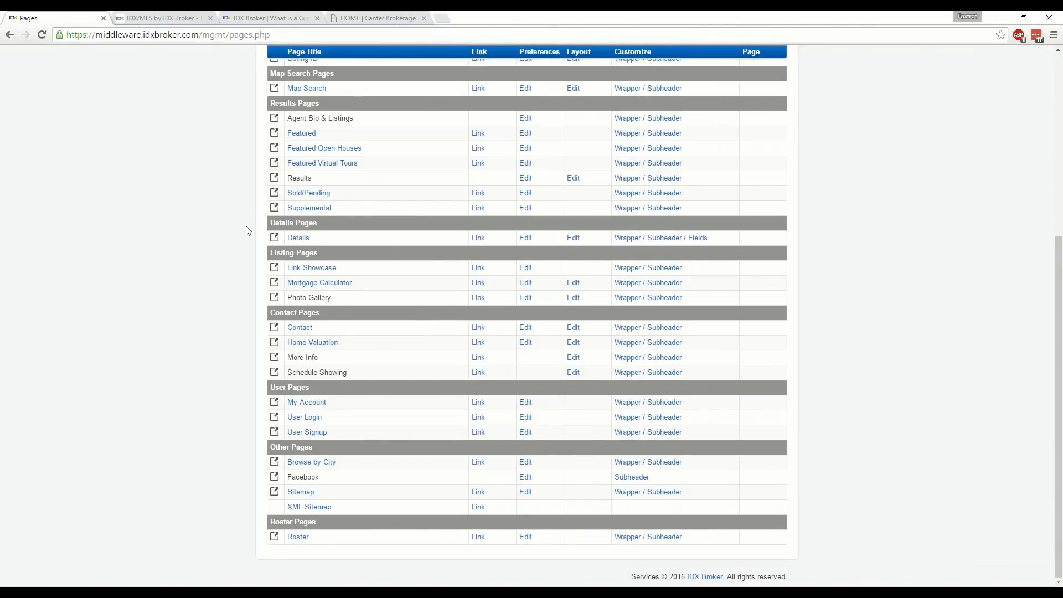
{"action": "scroll", "coordinate": [230, 244], "scroll_direction": "up", "scroll_amount": 1}
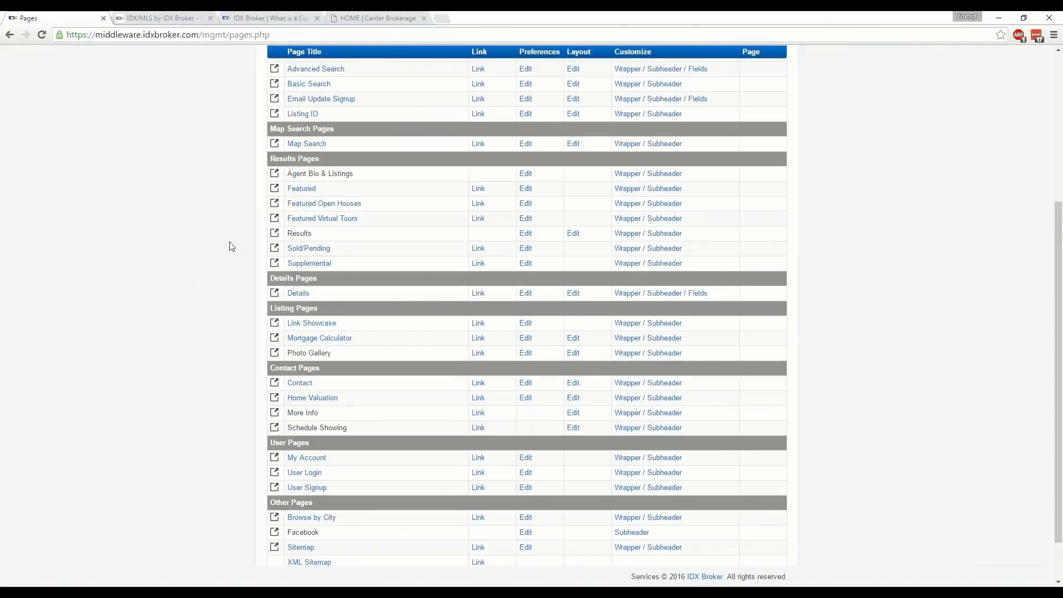
{"action": "scroll", "coordinate": [230, 244], "scroll_direction": "up", "scroll_amount": 1}
{"action": "scroll", "coordinate": [216, 247], "scroll_direction": "up", "scroll_amount": 1}
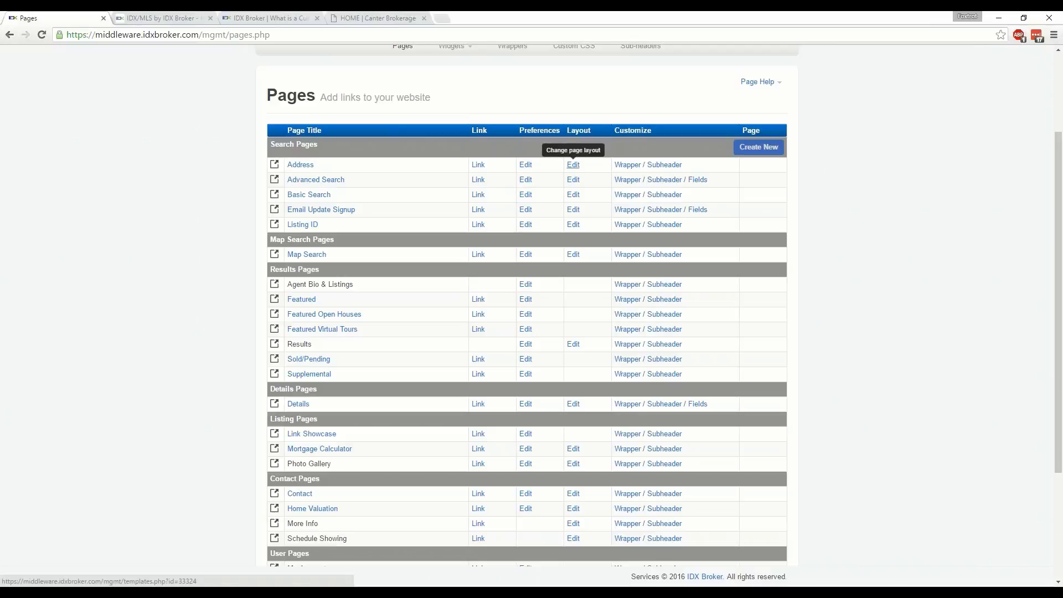
Open the layout settings of the Details page and look through the available templates.
{"action": "scroll", "coordinate": [575, 332], "scroll_direction": "down", "scroll_amount": 1}
{"action": "left_click", "coordinate": [573, 348]}
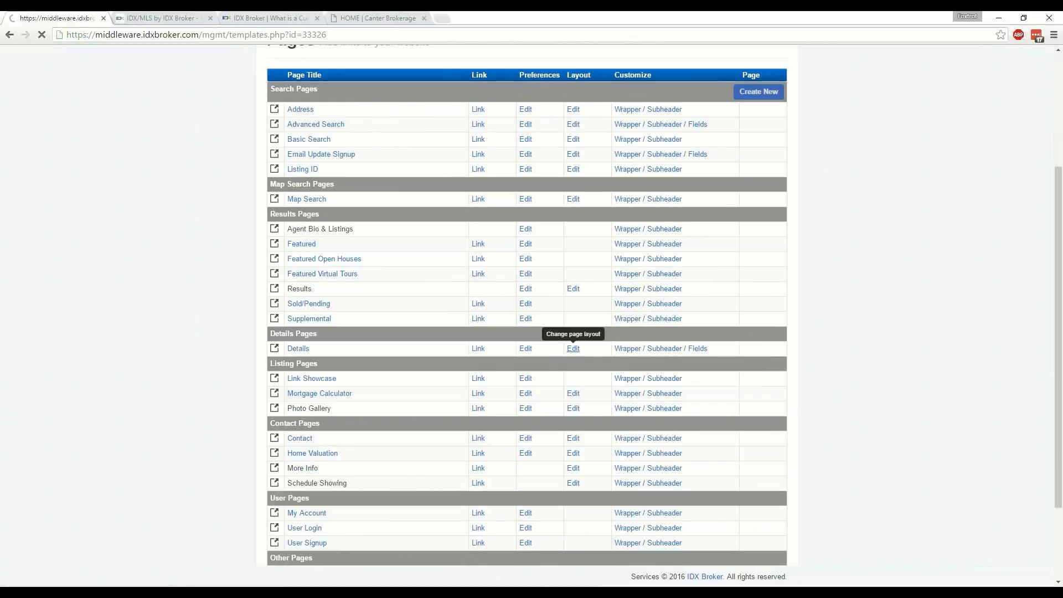
{"action": "scroll", "coordinate": [209, 345], "scroll_direction": "down", "scroll_amount": 1}
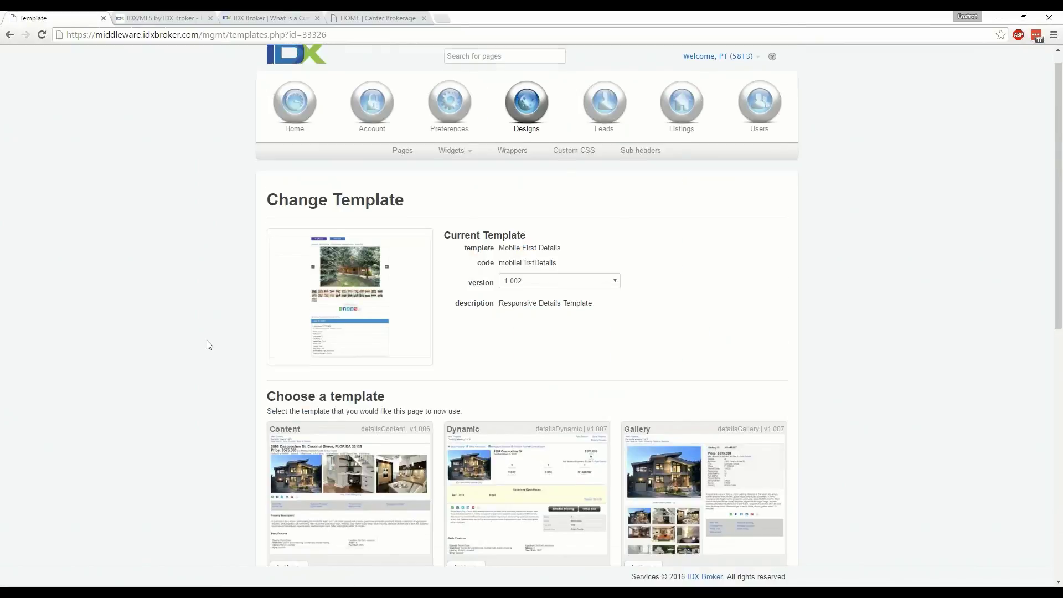
{"action": "scroll", "coordinate": [209, 346], "scroll_direction": "down", "scroll_amount": 9}
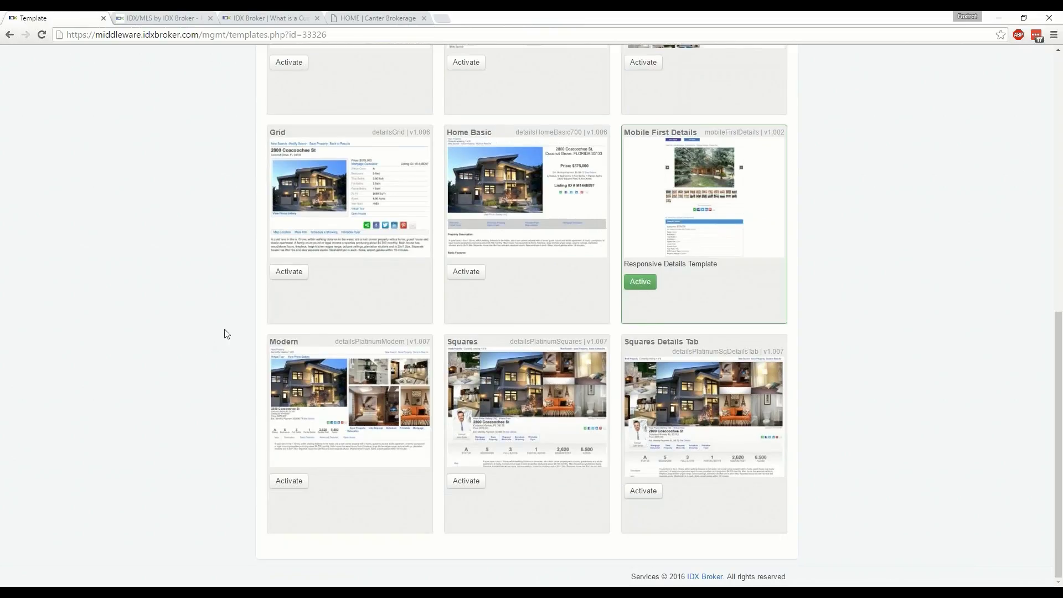
{"action": "scroll", "coordinate": [224, 334], "scroll_direction": "up", "scroll_amount": 10}
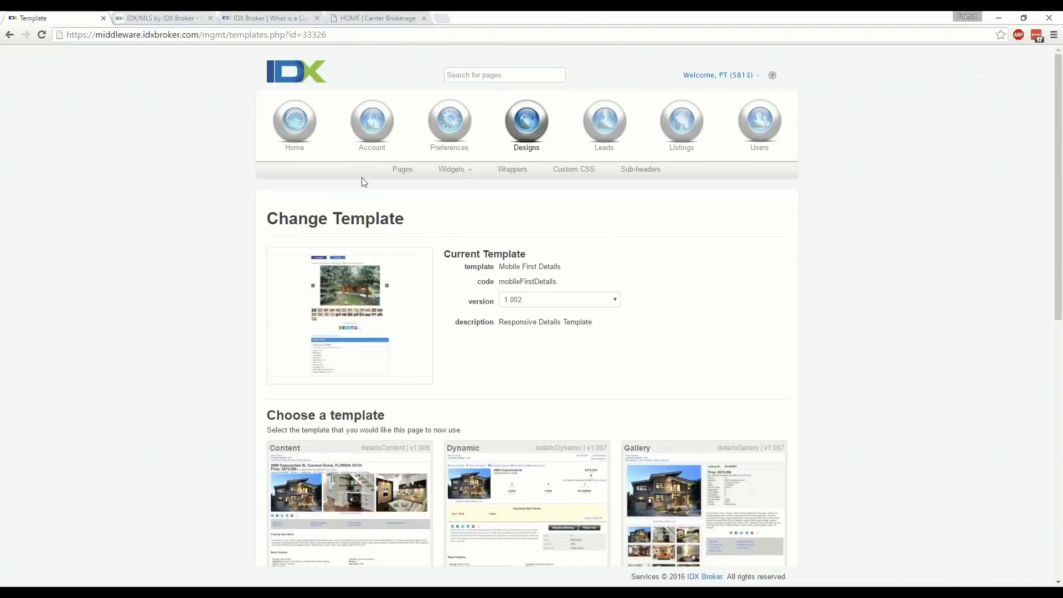
Return to the Pages list and examine the link, preferences, layout and customization options offered for each page.
{"action": "left_click", "coordinate": [402, 169]}
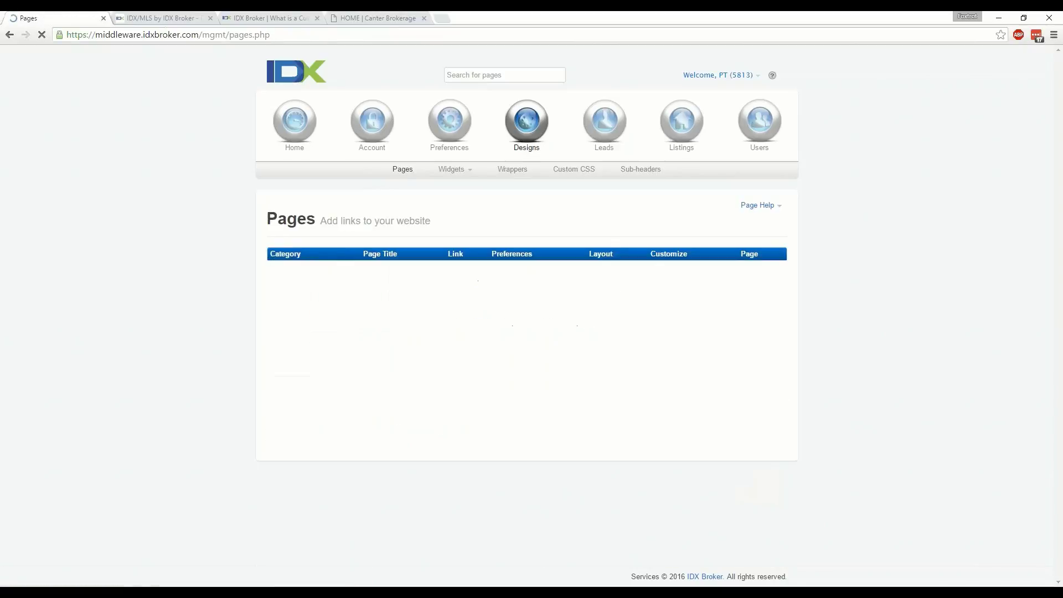
{"action": "scroll", "coordinate": [218, 266], "scroll_direction": "down", "scroll_amount": 2}
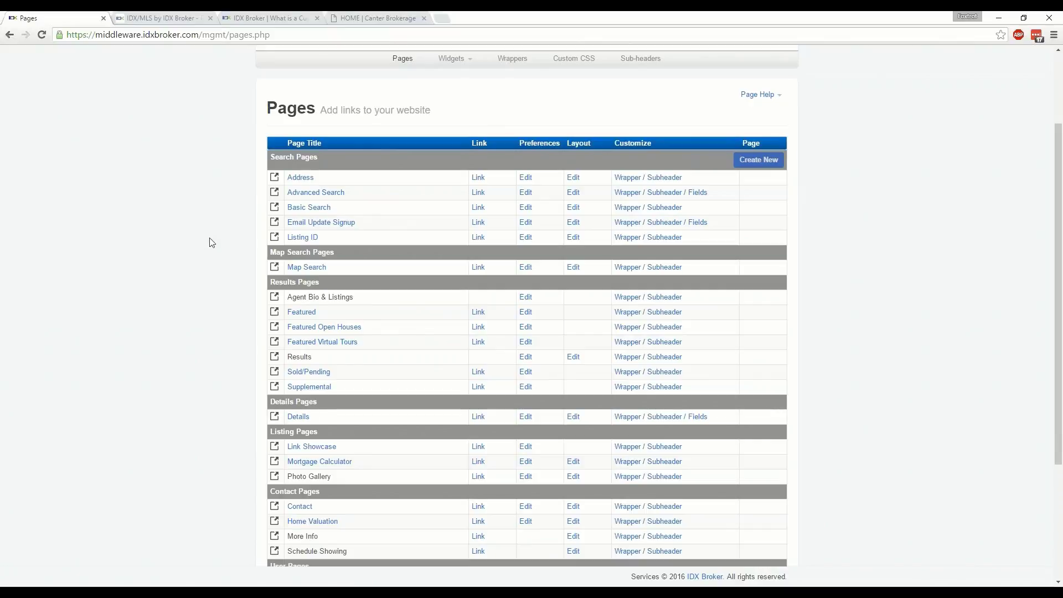
{"action": "scroll", "coordinate": [210, 241], "scroll_direction": "down", "scroll_amount": 1}
{"action": "scroll", "coordinate": [212, 244], "scroll_direction": "down", "scroll_amount": 1}
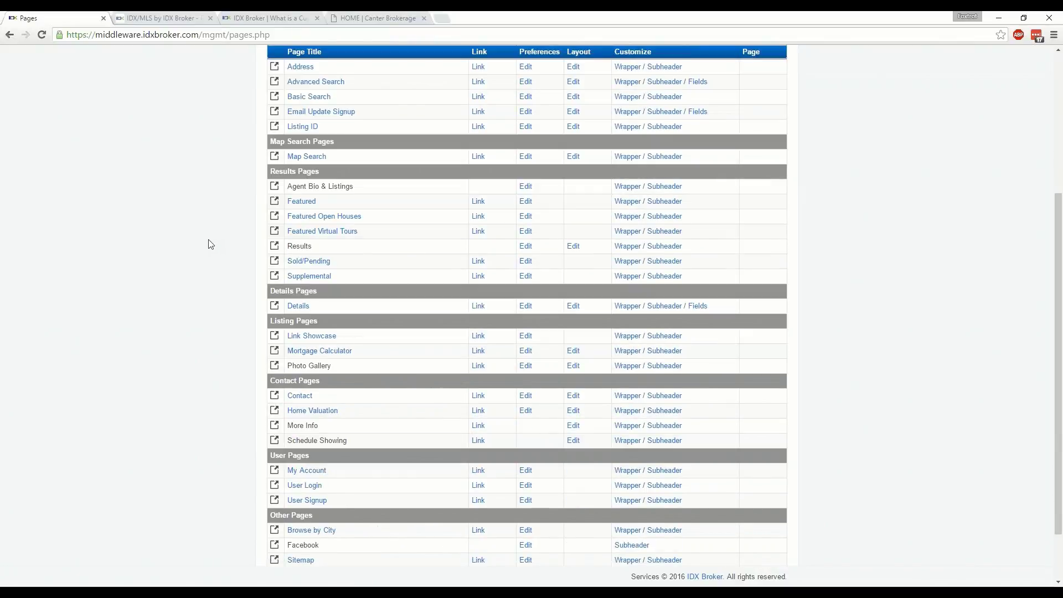
{"action": "scroll", "coordinate": [210, 246], "scroll_direction": "down", "scroll_amount": 1}
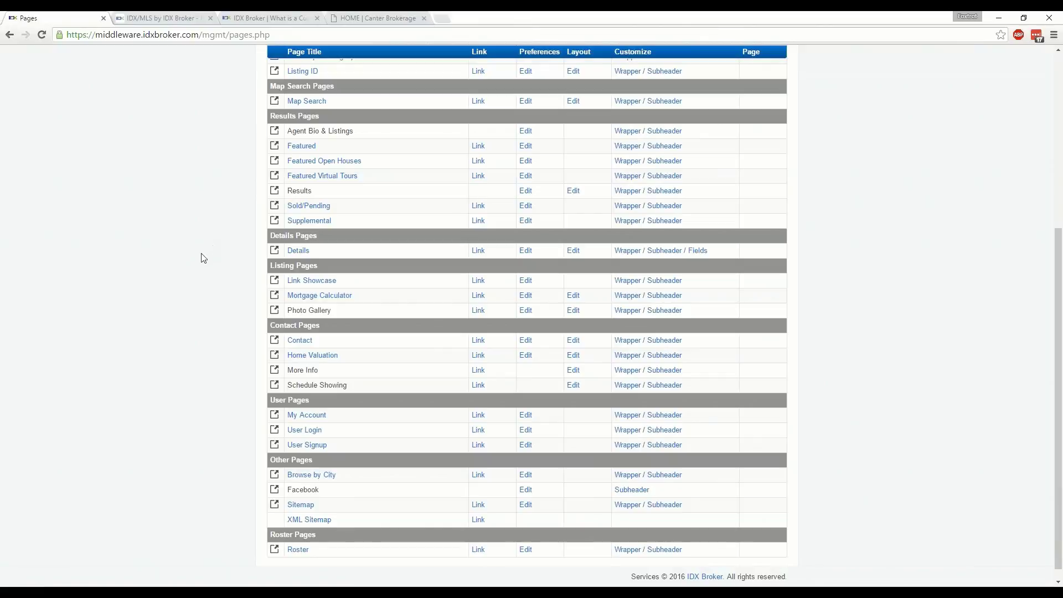
{"action": "scroll", "coordinate": [204, 257], "scroll_direction": "up", "scroll_amount": 1}
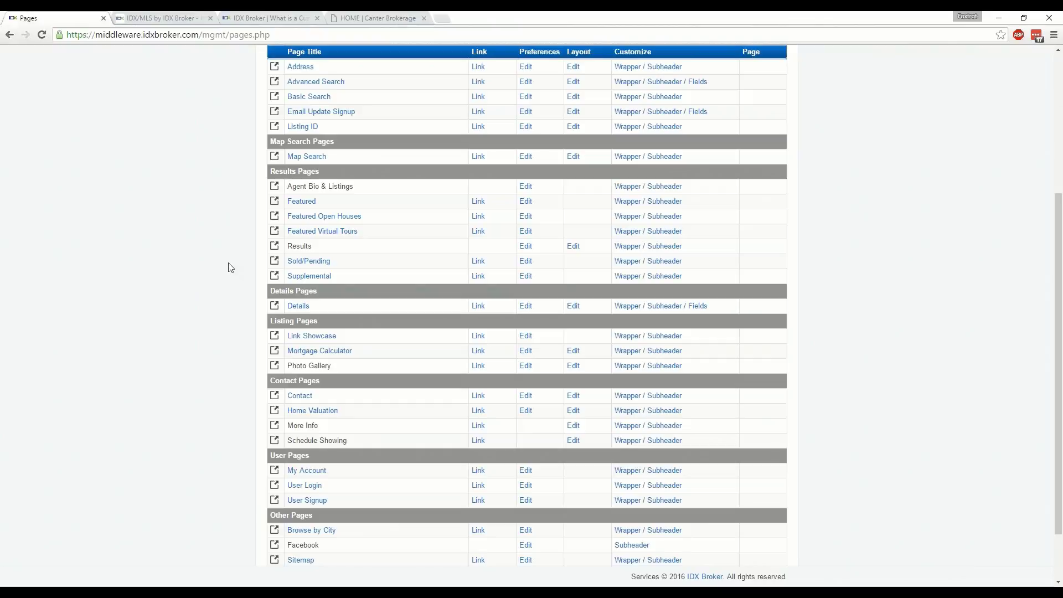
{"action": "scroll", "coordinate": [213, 277], "scroll_direction": "up", "scroll_amount": 1}
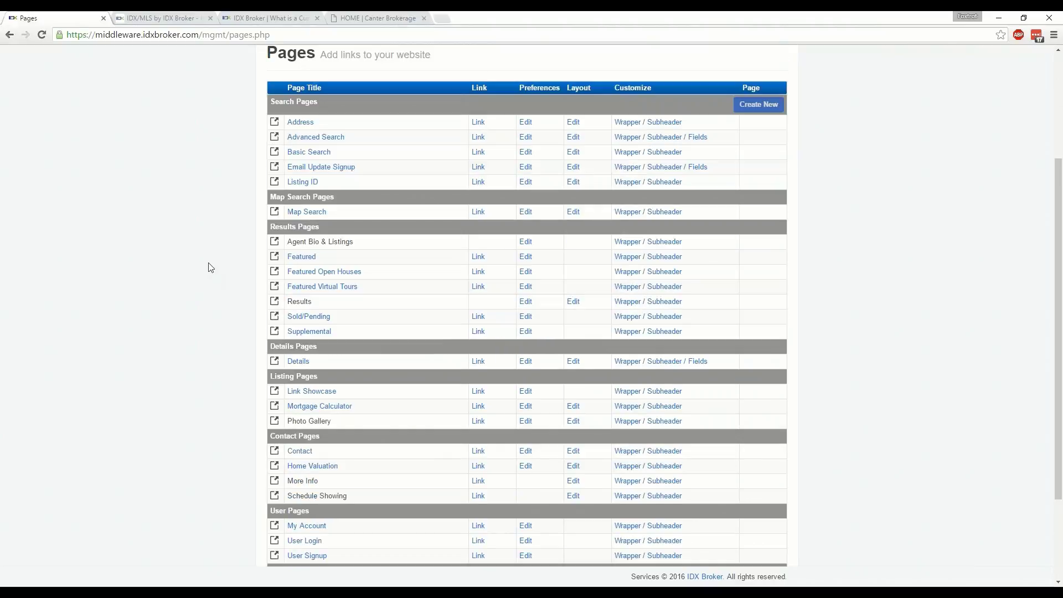
{"action": "scroll", "coordinate": [212, 276], "scroll_direction": "up", "scroll_amount": 1}
{"action": "scroll", "coordinate": [215, 275], "scroll_direction": "down", "scroll_amount": 1}
{"action": "scroll", "coordinate": [214, 275], "scroll_direction": "down", "scroll_amount": 1}
{"action": "scroll", "coordinate": [214, 274], "scroll_direction": "up", "scroll_amount": 1}
{"action": "scroll", "coordinate": [215, 275], "scroll_direction": "up", "scroll_amount": 2}
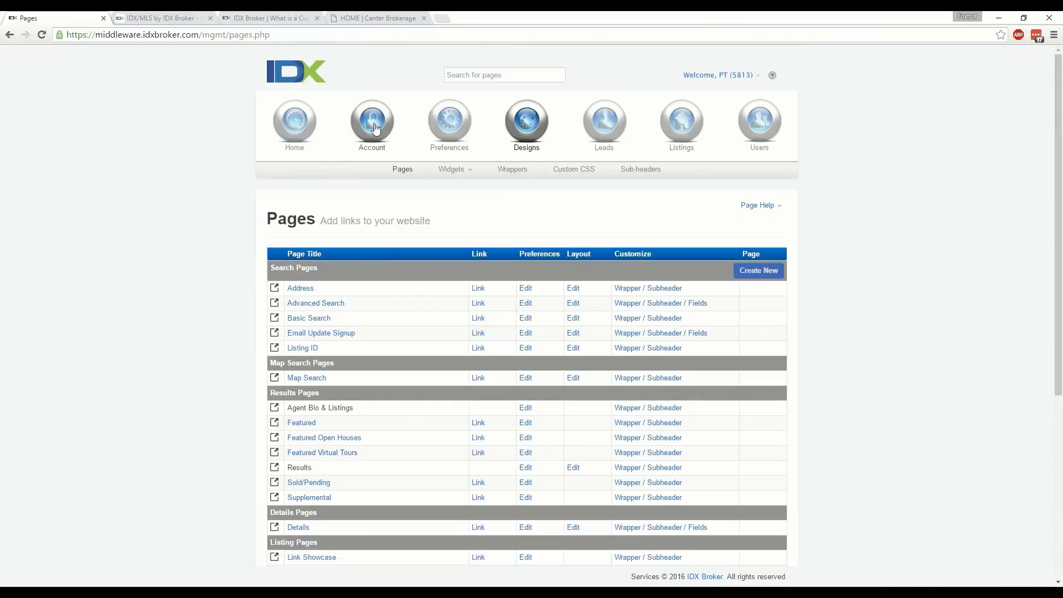
Open Account Info and review the subdomain and custom domain controls, the account contact fields and the referral program option.
{"action": "mouse_move", "coordinate": [375, 128]}
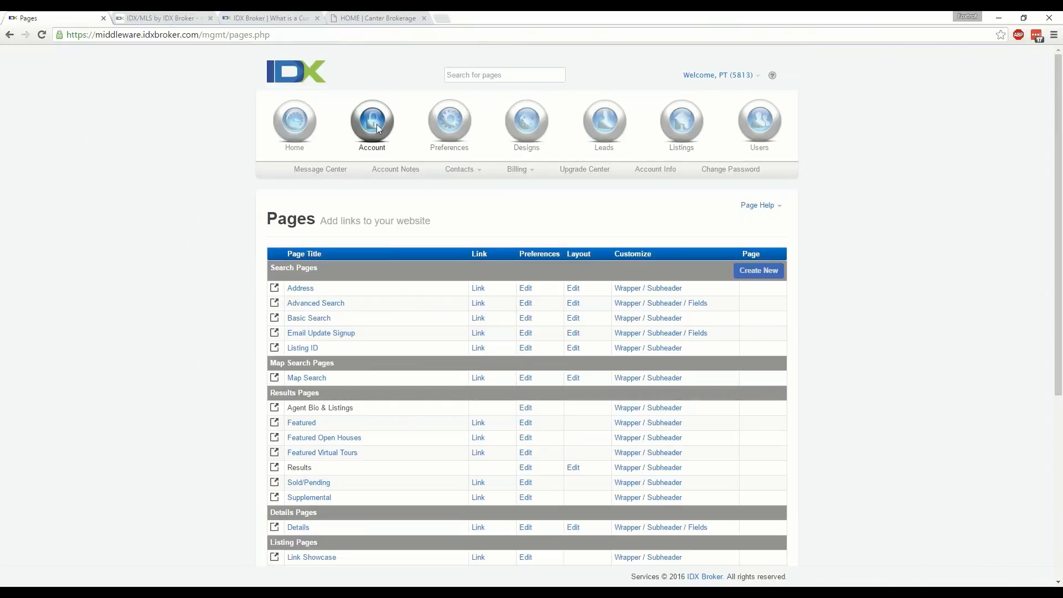
{"action": "left_click", "coordinate": [651, 173]}
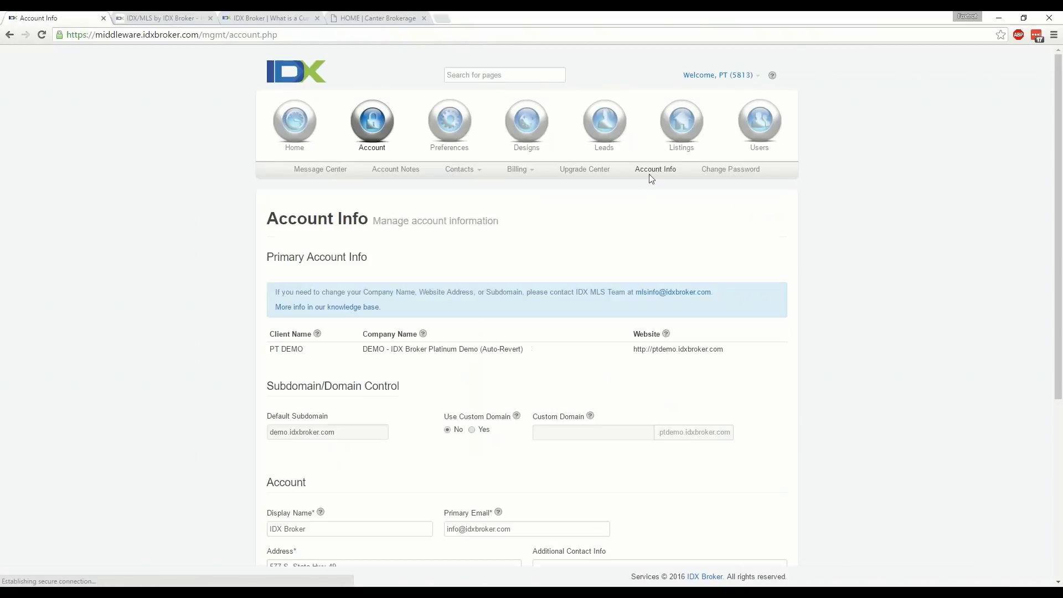
{"action": "scroll", "coordinate": [180, 257], "scroll_direction": "down", "scroll_amount": 3}
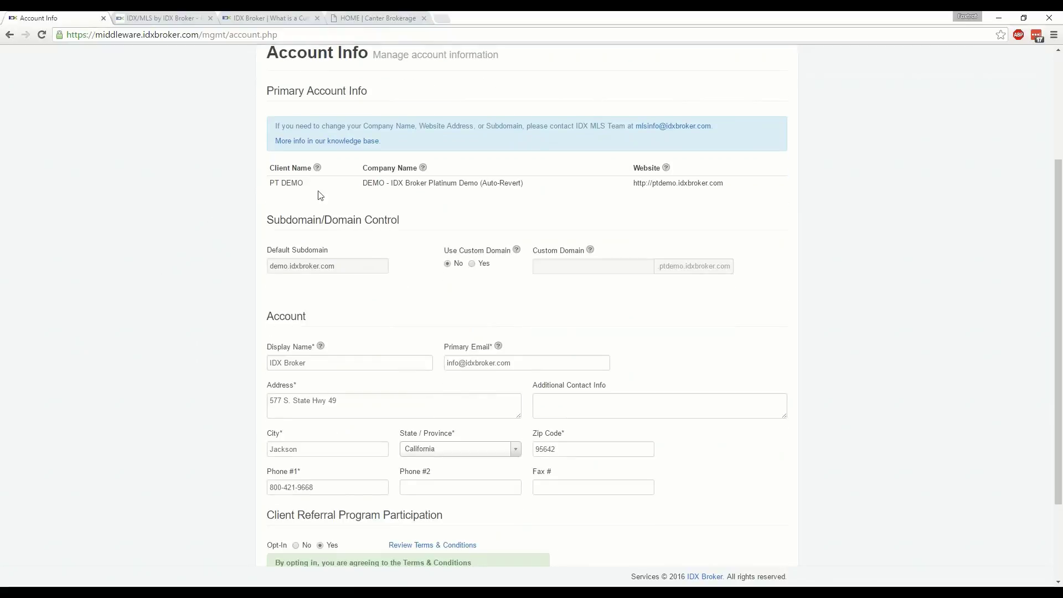
{"action": "scroll", "coordinate": [368, 206], "scroll_direction": "down", "scroll_amount": 1}
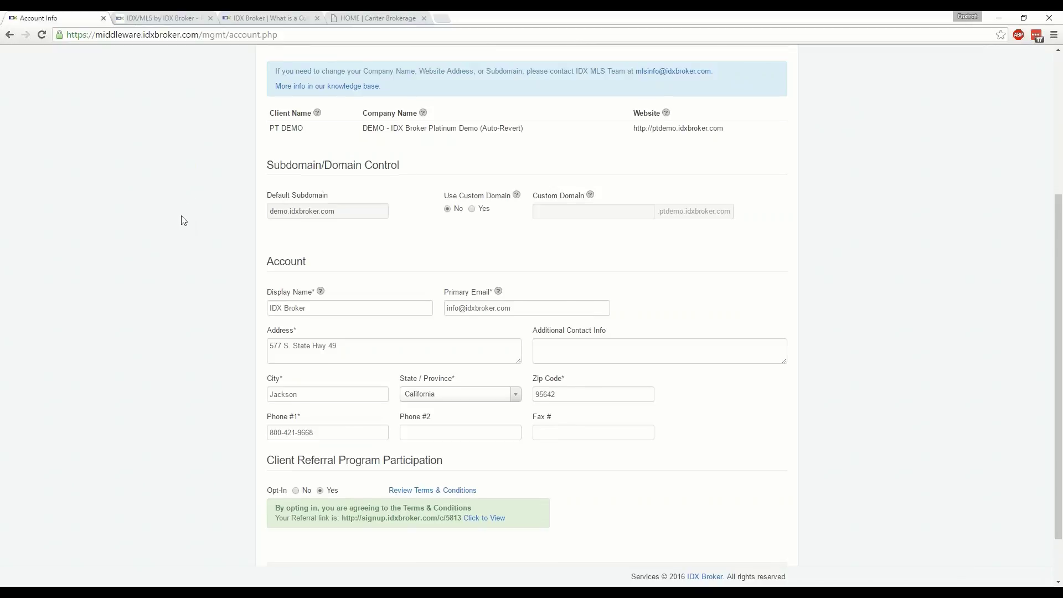
{"action": "scroll", "coordinate": [182, 218], "scroll_direction": "up", "scroll_amount": 1}
{"action": "scroll", "coordinate": [182, 221], "scroll_direction": "up", "scroll_amount": 3}
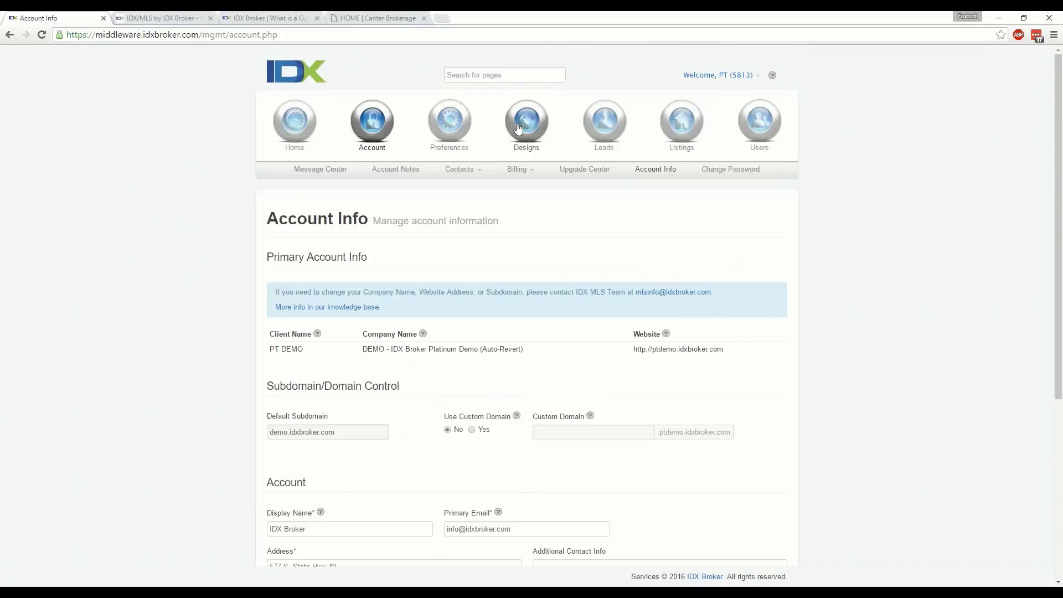
Go back to the Pages list, open the Details page's preferences and view its SEO settings.
{"action": "mouse_move", "coordinate": [526, 125]}
{"action": "left_click", "coordinate": [405, 170]}
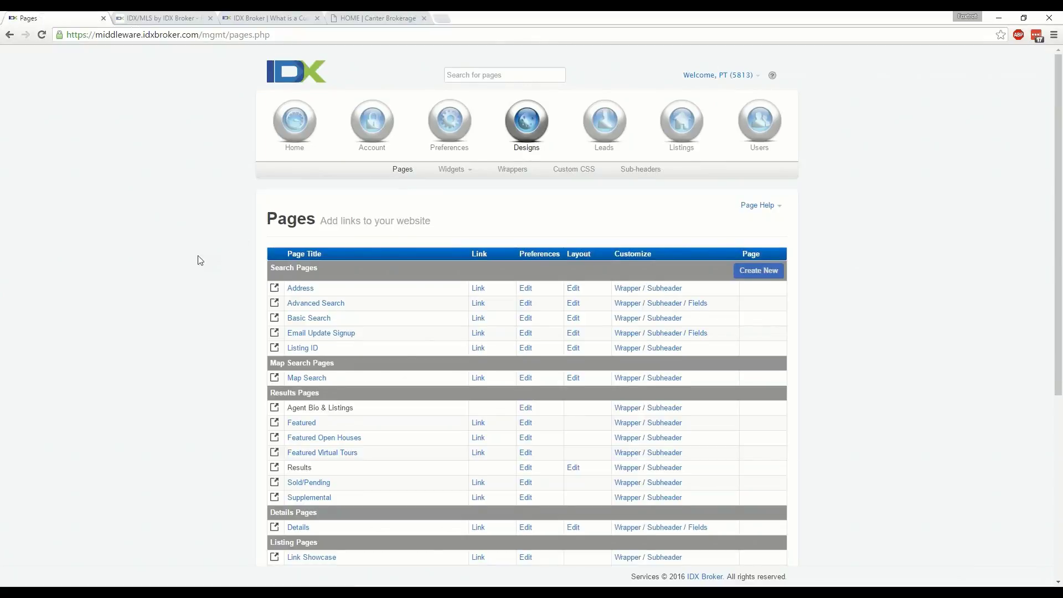
{"action": "scroll", "coordinate": [199, 261], "scroll_direction": "down", "scroll_amount": 2}
{"action": "scroll", "coordinate": [200, 260], "scroll_direction": "down", "scroll_amount": 1}
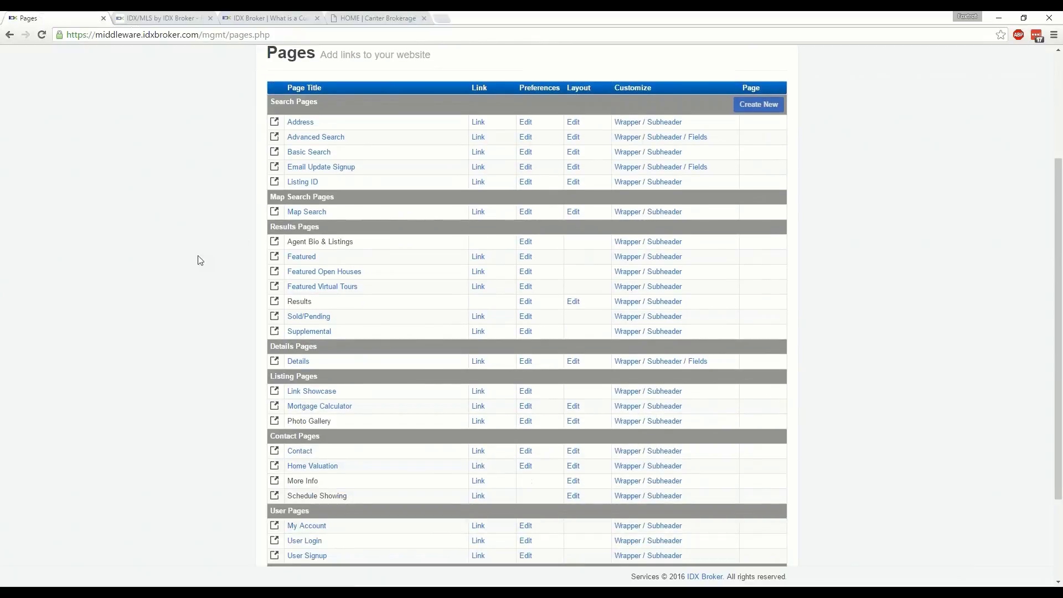
{"action": "scroll", "coordinate": [200, 260], "scroll_direction": "down", "scroll_amount": 2}
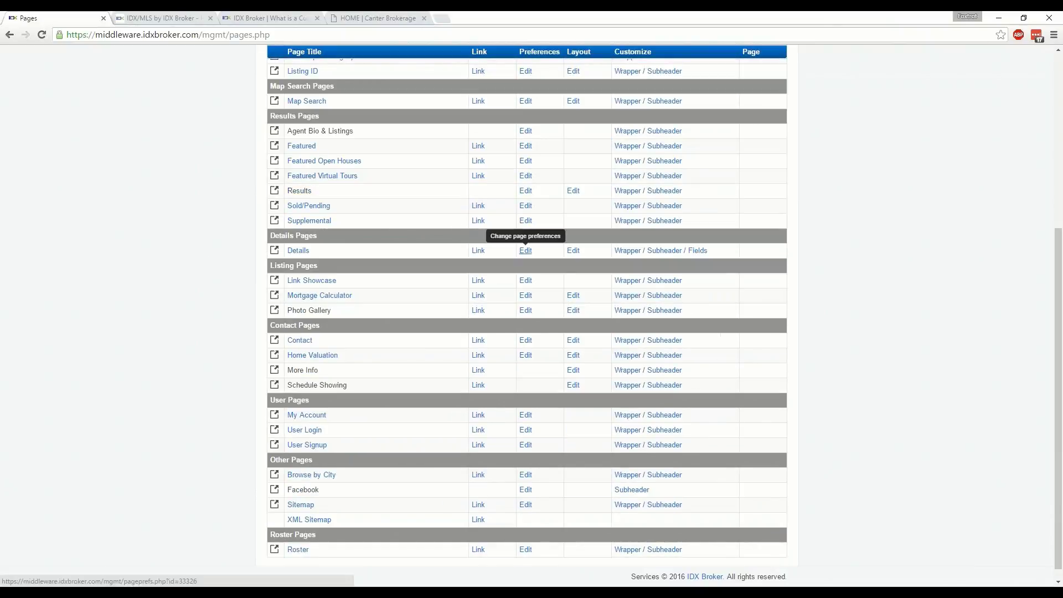
{"action": "left_click", "coordinate": [526, 251]}
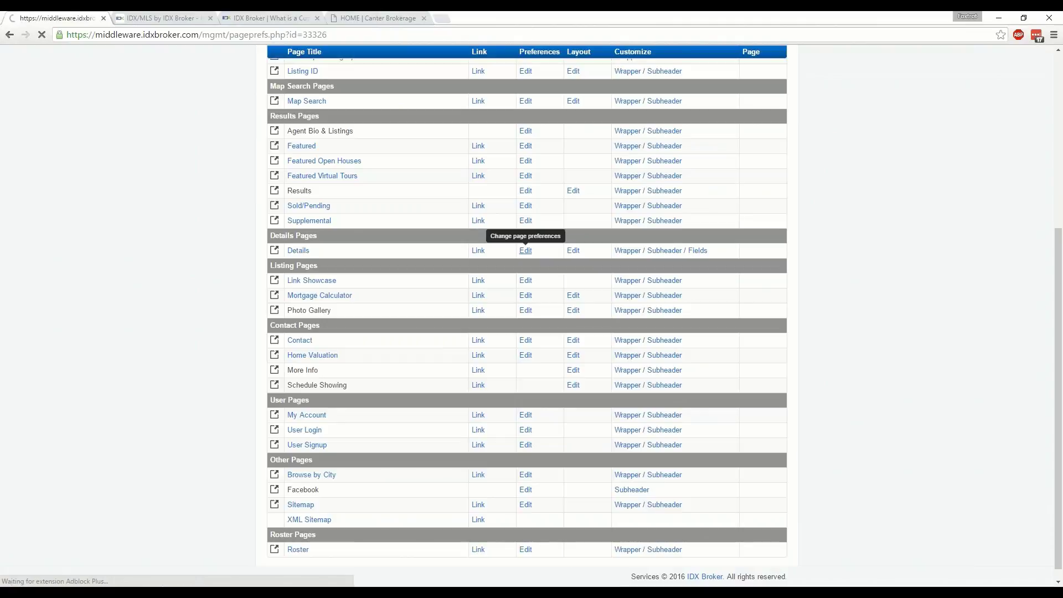
{"action": "scroll", "coordinate": [118, 302], "scroll_direction": "down", "scroll_amount": 2}
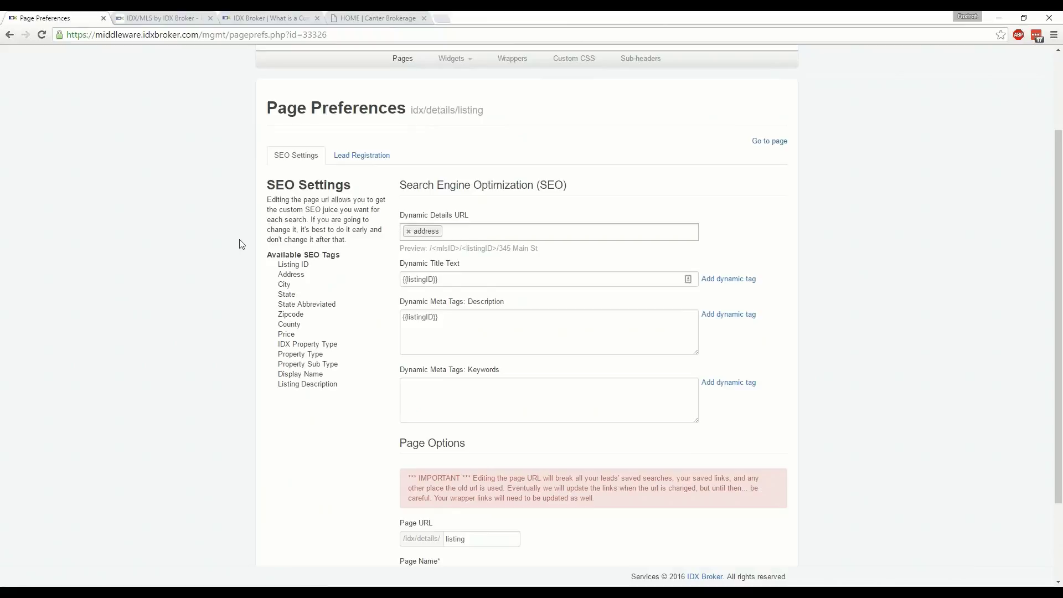
Review the Details page's dynamic URL, title and meta tag settings along with its page URL and page name options.
{"action": "scroll", "coordinate": [242, 244], "scroll_direction": "down", "scroll_amount": 1}
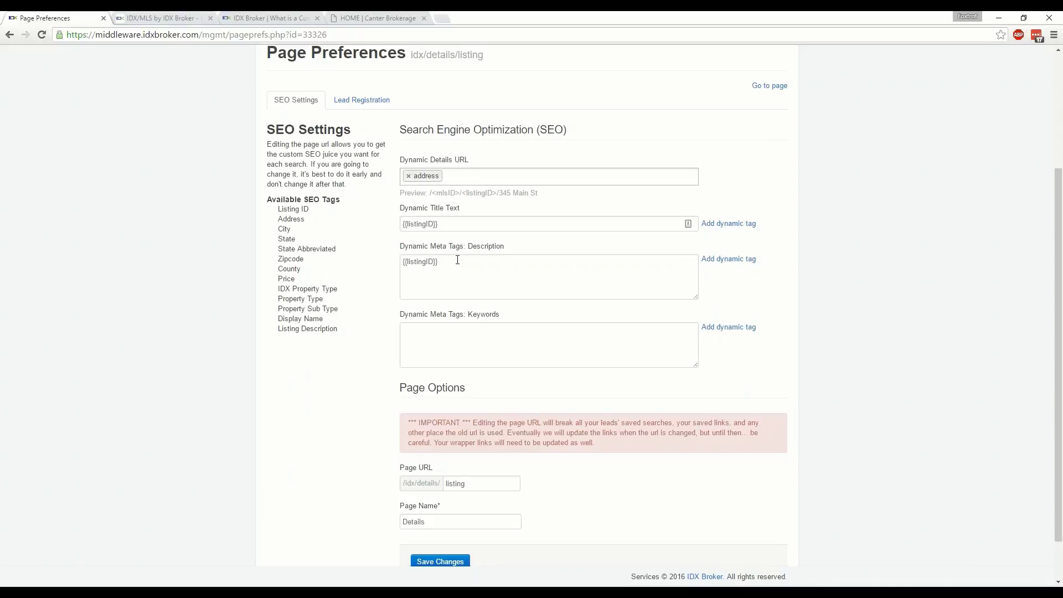
{"action": "scroll", "coordinate": [227, 281], "scroll_direction": "down", "scroll_amount": 2}
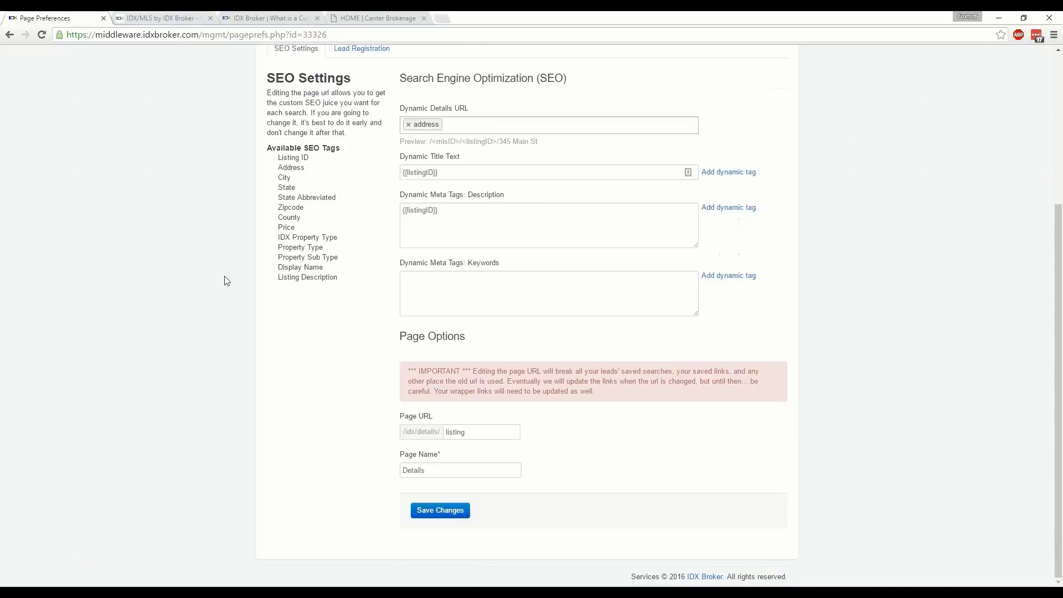
{"action": "key", "text": "ctrl+Tab"}
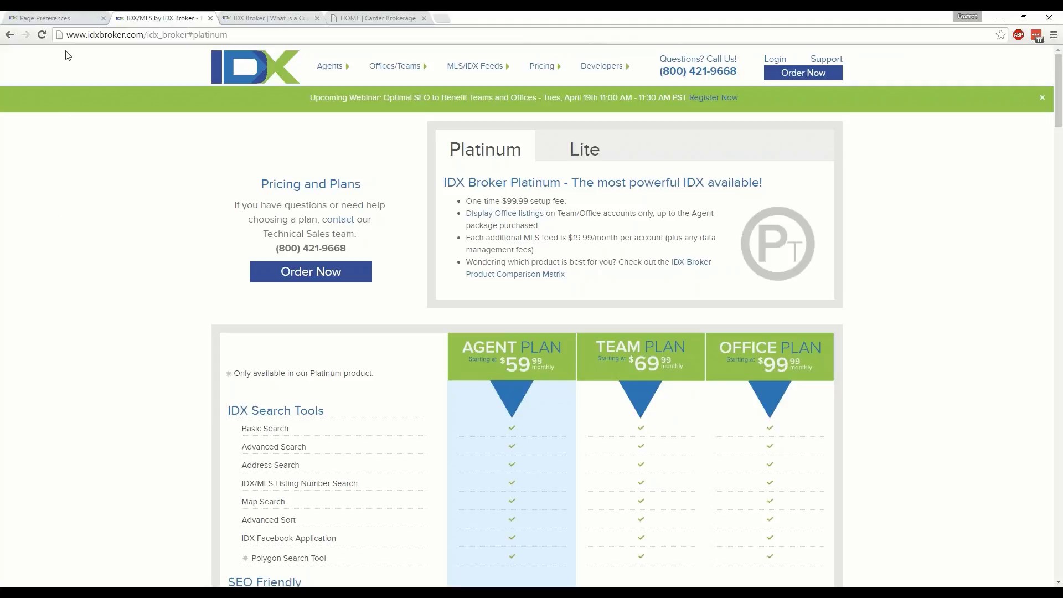
{"action": "left_click", "coordinate": [68, 16]}
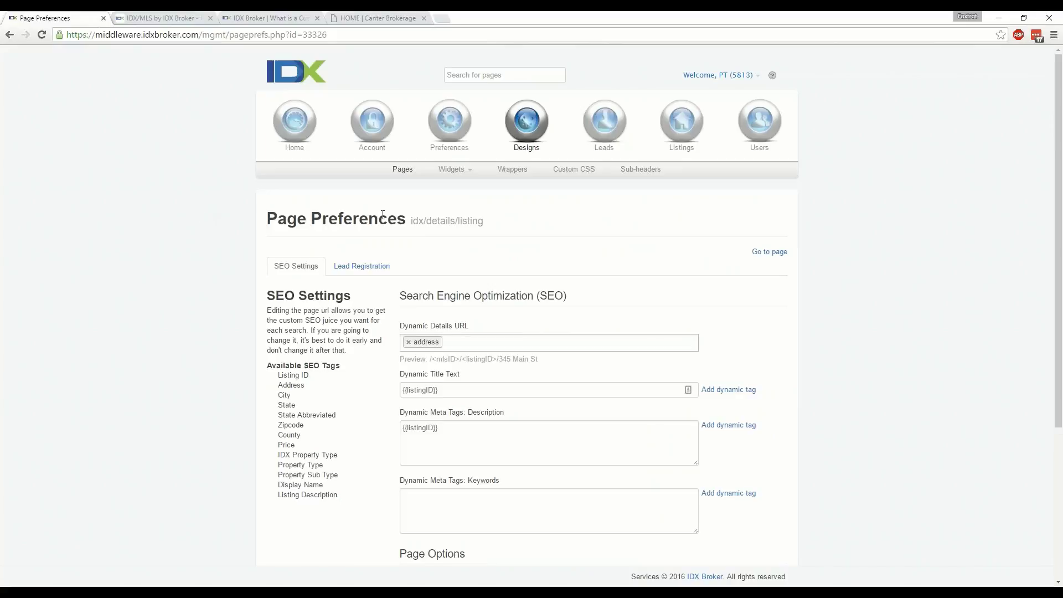
{"action": "scroll", "coordinate": [186, 266], "scroll_direction": "down", "scroll_amount": 2}
{"action": "scroll", "coordinate": [186, 264], "scroll_direction": "up", "scroll_amount": 2}
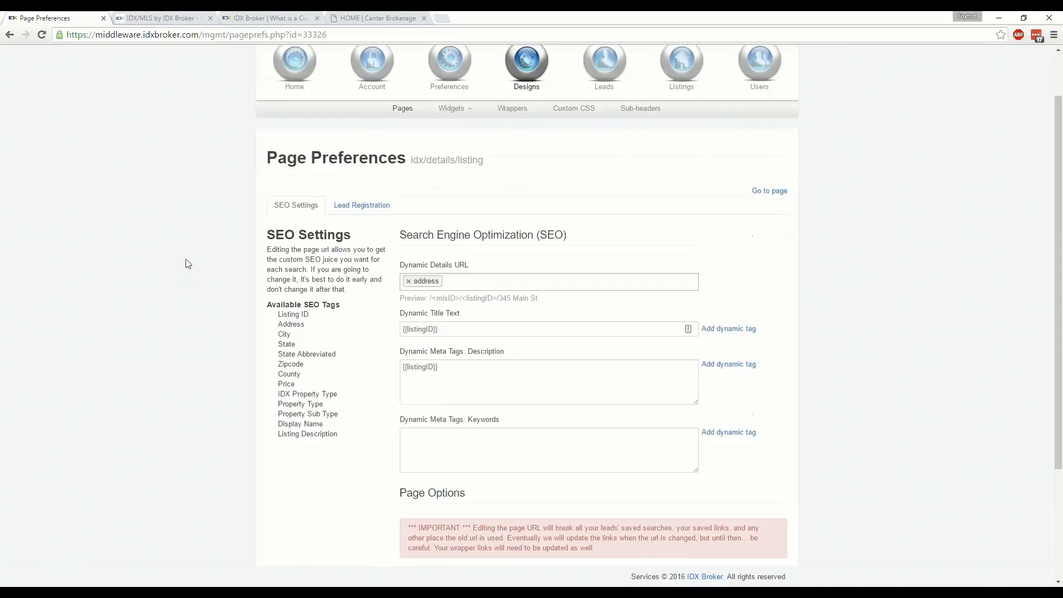
Go back to the Pages list and look through all page categories from Search Pages to Roster Pages.
{"action": "left_click", "coordinate": [10, 36]}
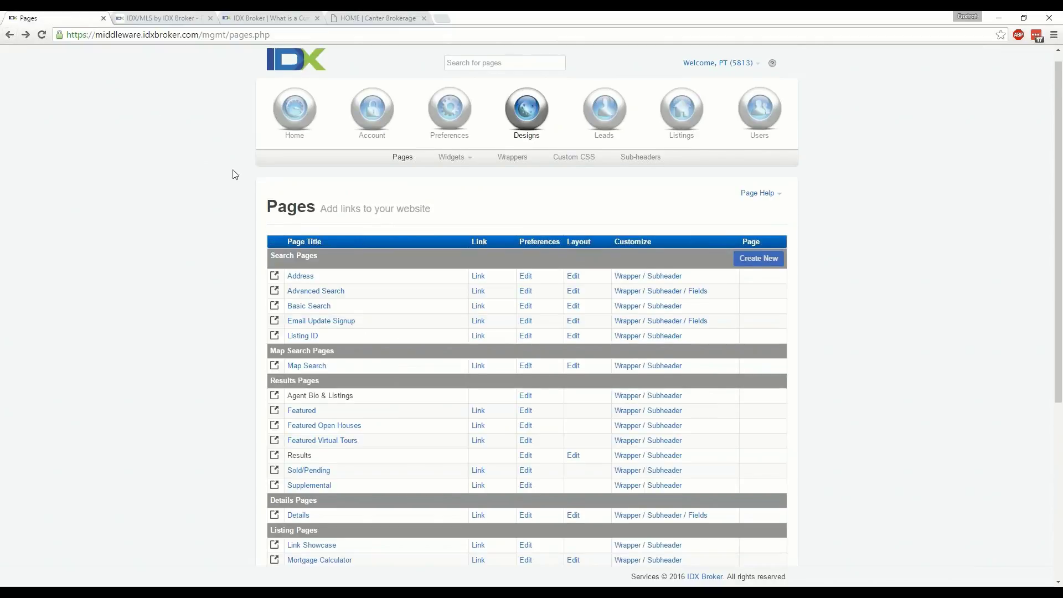
{"action": "scroll", "coordinate": [521, 359], "scroll_direction": "down", "scroll_amount": 2}
{"action": "scroll", "coordinate": [116, 142], "scroll_direction": "up", "scroll_amount": 2}
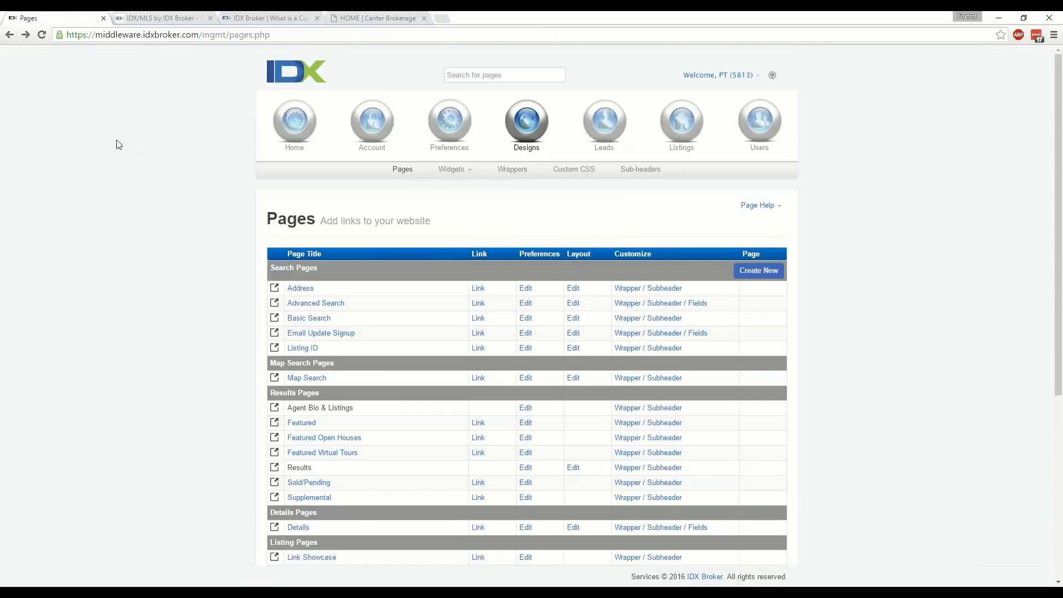
{"action": "scroll", "coordinate": [194, 228], "scroll_direction": "down", "scroll_amount": 2}
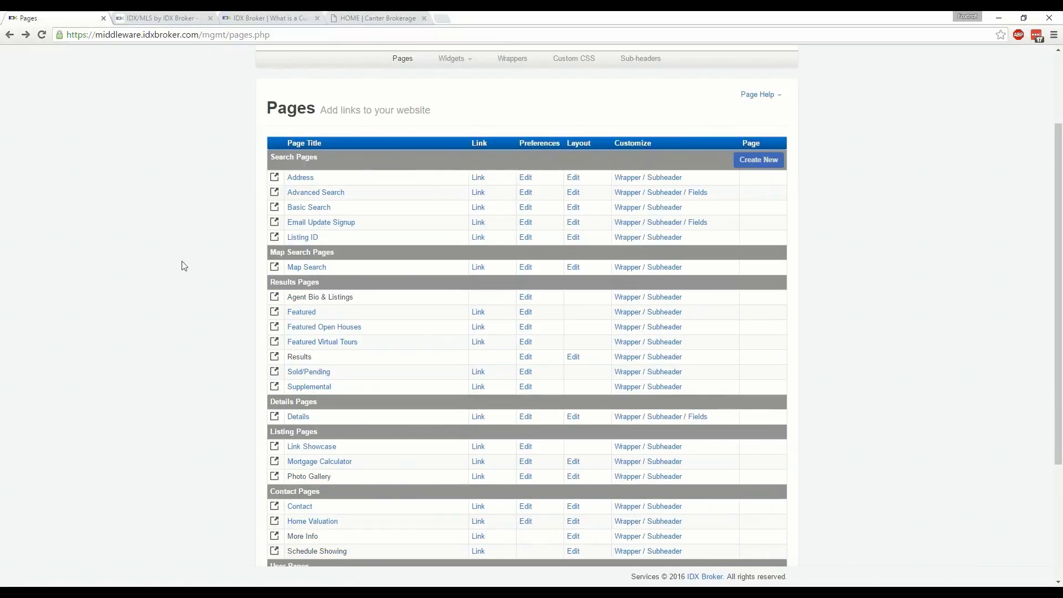
{"action": "scroll", "coordinate": [190, 281], "scroll_direction": "down", "scroll_amount": 1}
{"action": "scroll", "coordinate": [190, 282], "scroll_direction": "down", "scroll_amount": 1}
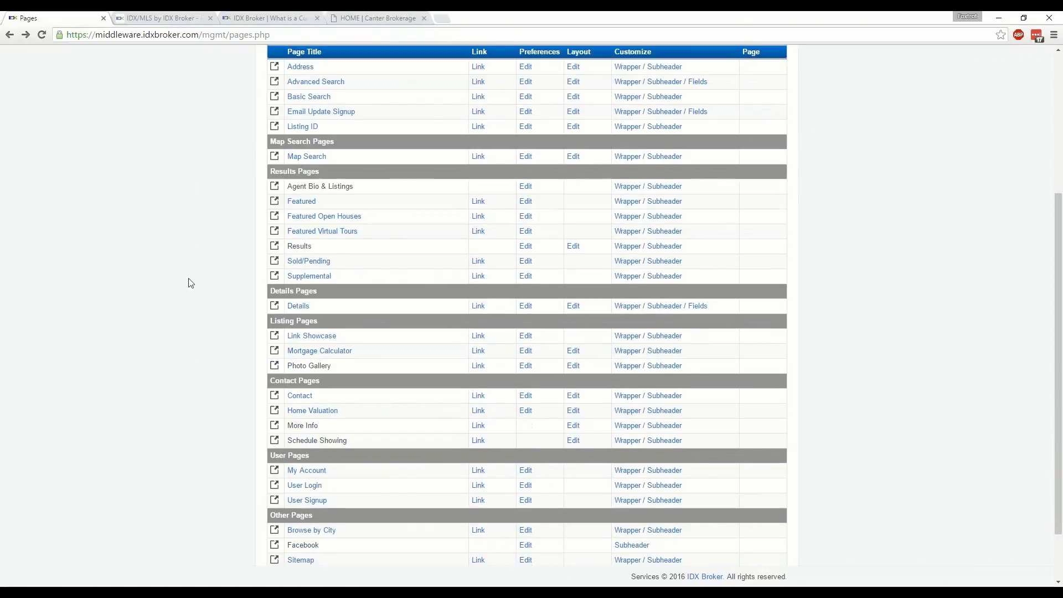
{"action": "scroll", "coordinate": [190, 283], "scroll_direction": "down", "scroll_amount": 1}
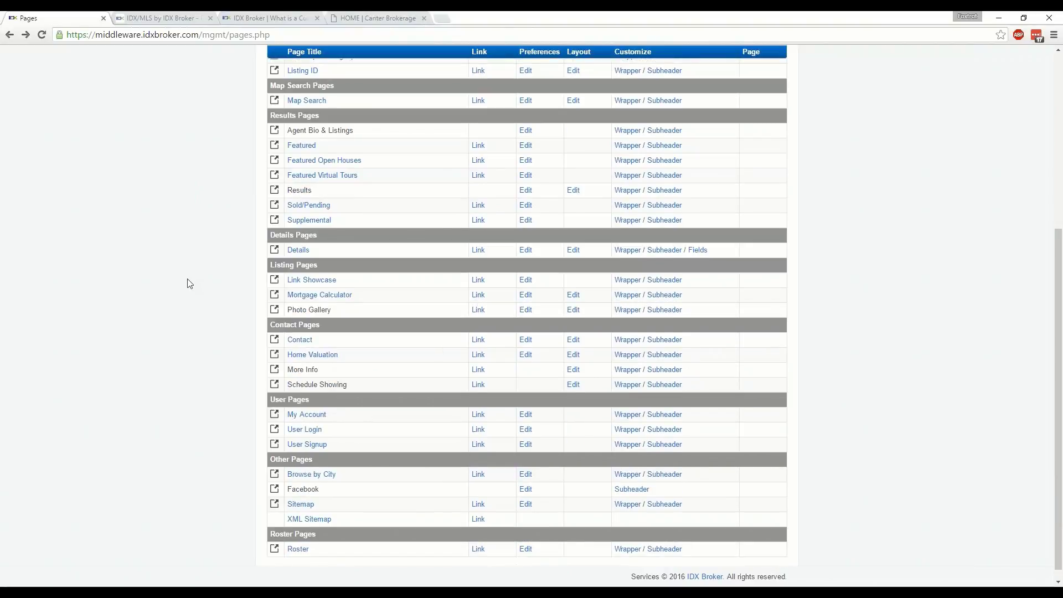
{"action": "scroll", "coordinate": [188, 283], "scroll_direction": "down", "scroll_amount": 1}
{"action": "scroll", "coordinate": [184, 297], "scroll_direction": "up", "scroll_amount": 5}
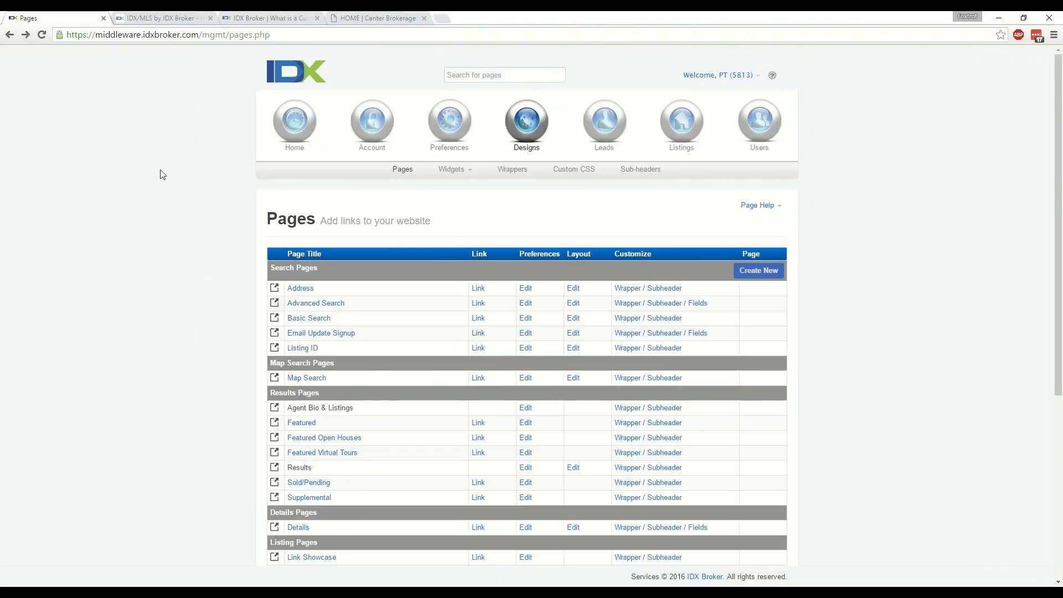
Search Google for "eugene golf course homes" in a new browser tab.
{"action": "left_click", "coordinate": [444, 16]}
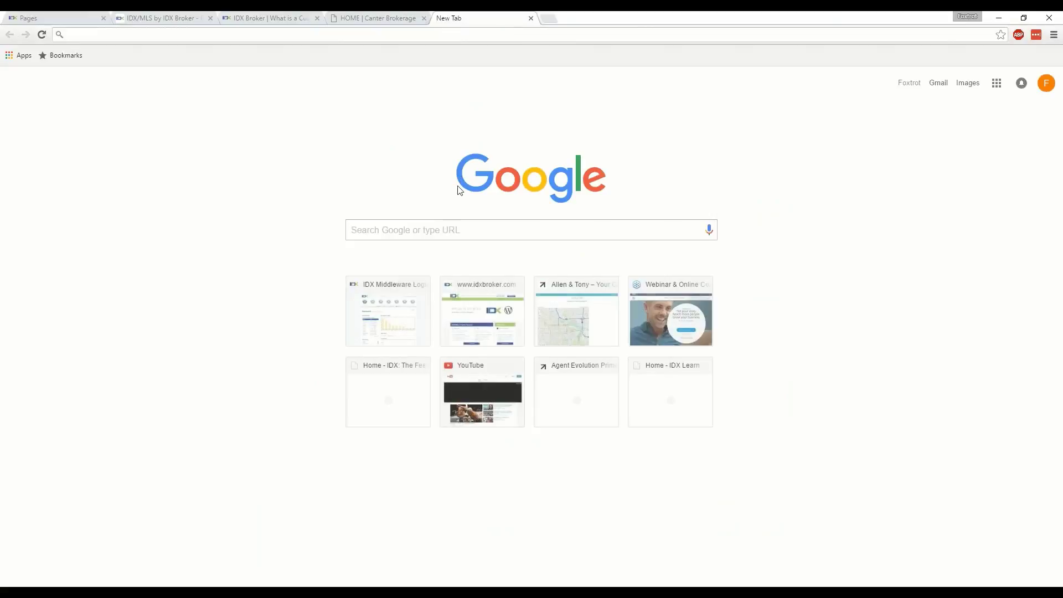
{"action": "left_click", "coordinate": [460, 232]}
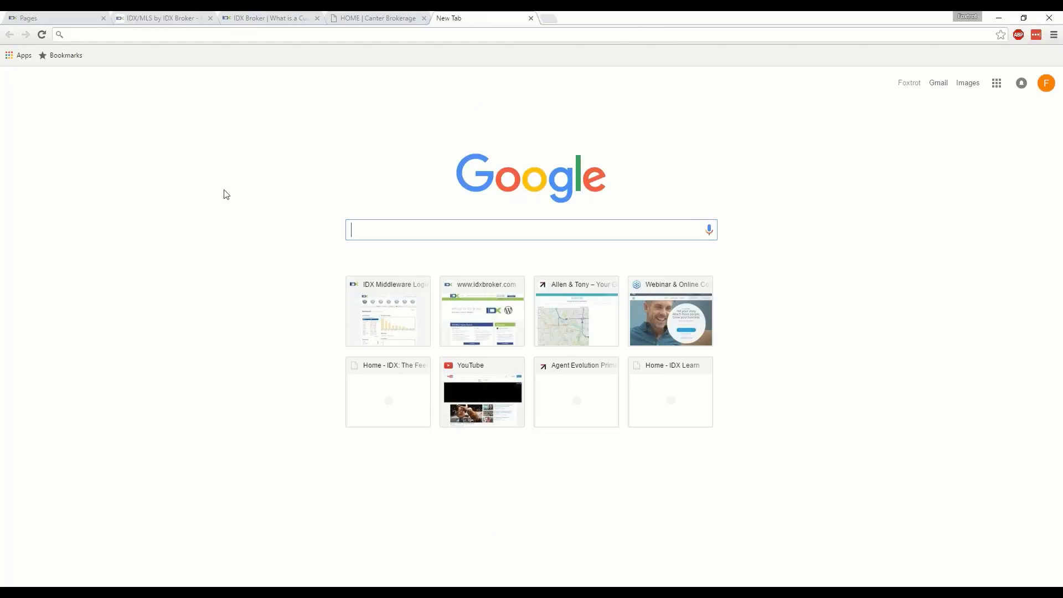
{"action": "type", "text": "eugene"}
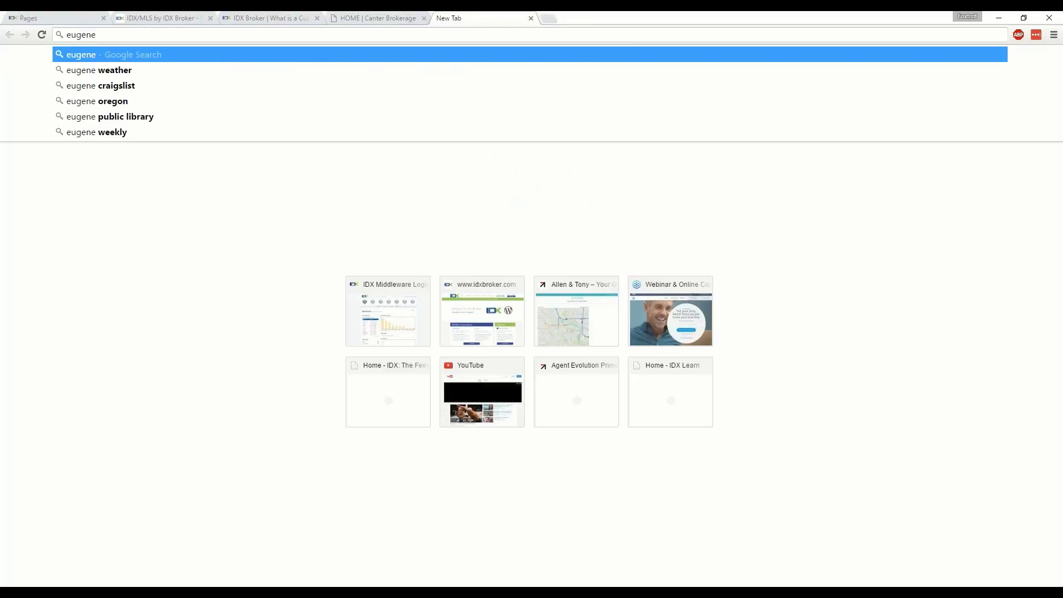
{"action": "type", "text": " golf cours"}
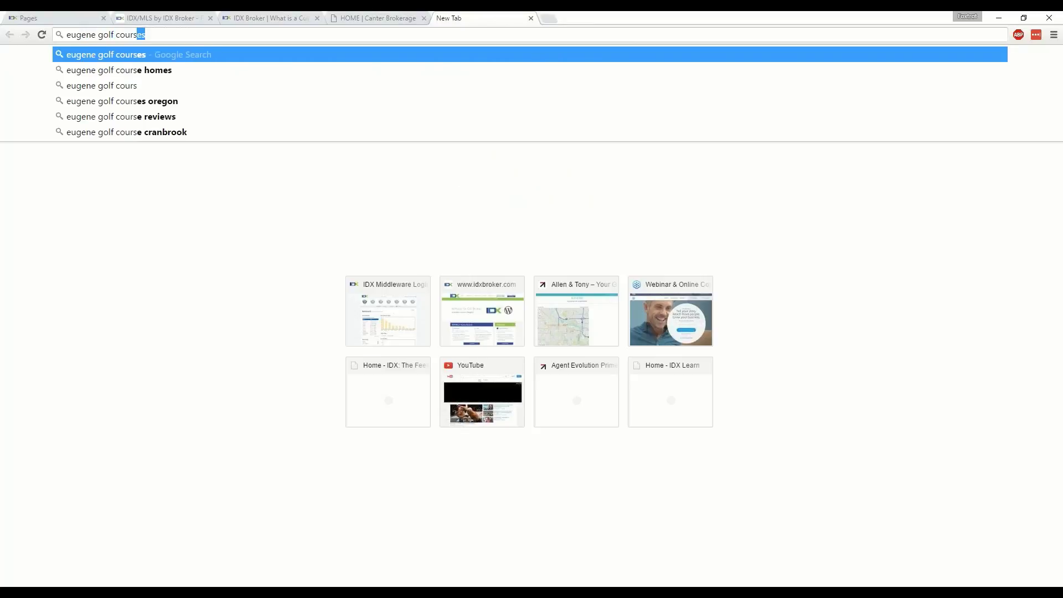
{"action": "type", "text": "e homes"}
{"action": "key", "text": "Return"}
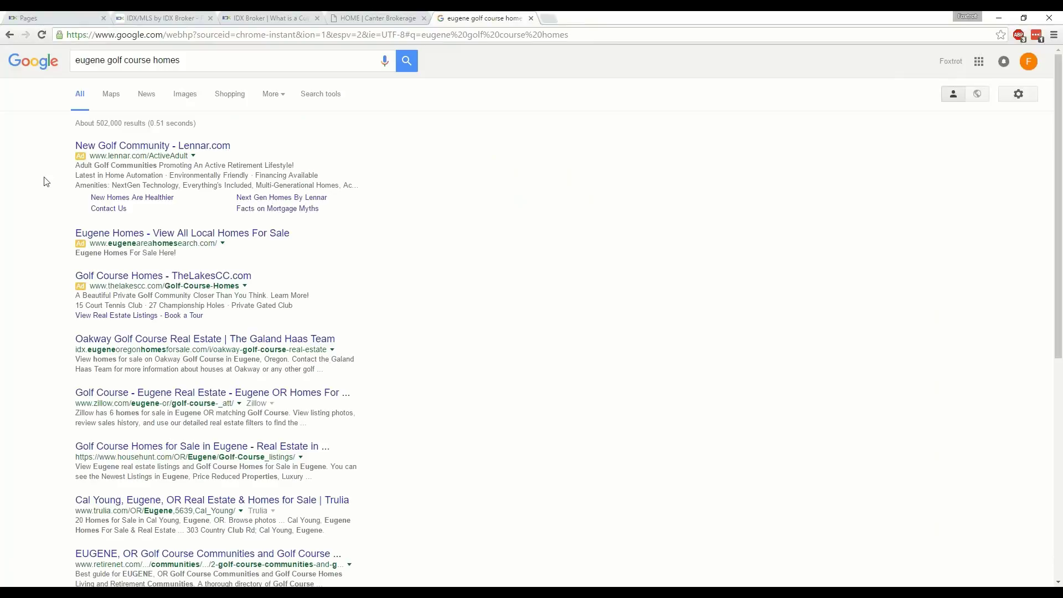
Open the Oakway Golf Course Real Estate search result, review its description, map and listings, and close it.
{"action": "scroll", "coordinate": [25, 239], "scroll_direction": "down", "scroll_amount": 1}
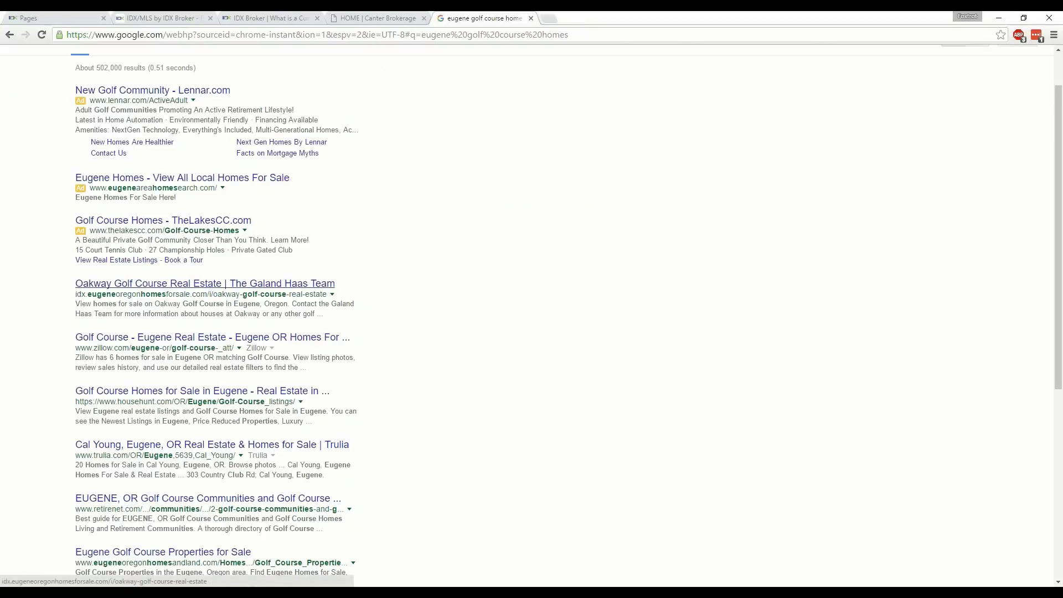
{"action": "left_click", "coordinate": [205, 283]}
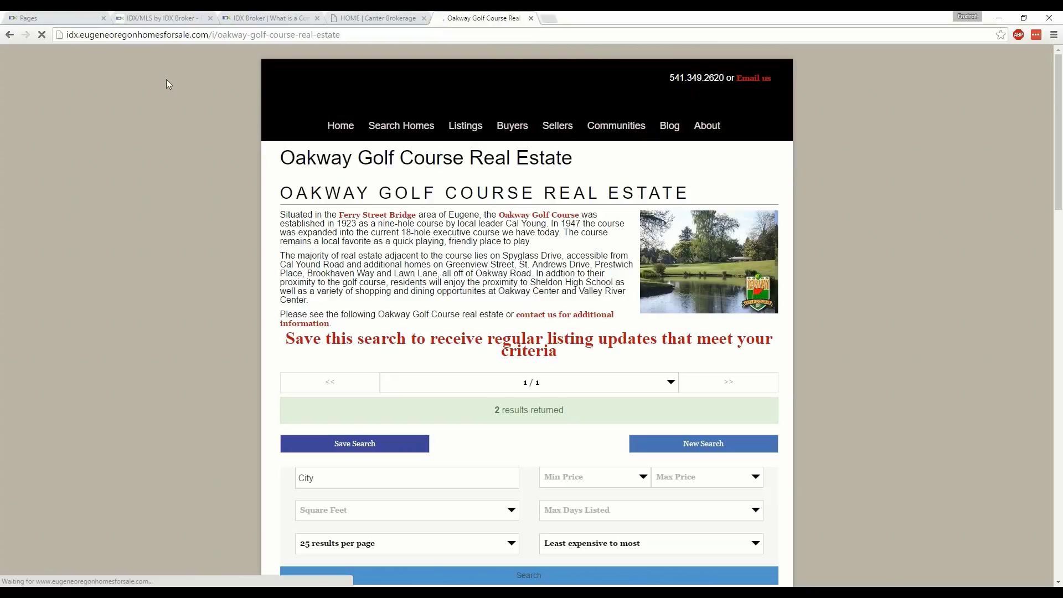
{"action": "scroll", "coordinate": [221, 149], "scroll_direction": "down", "scroll_amount": 3}
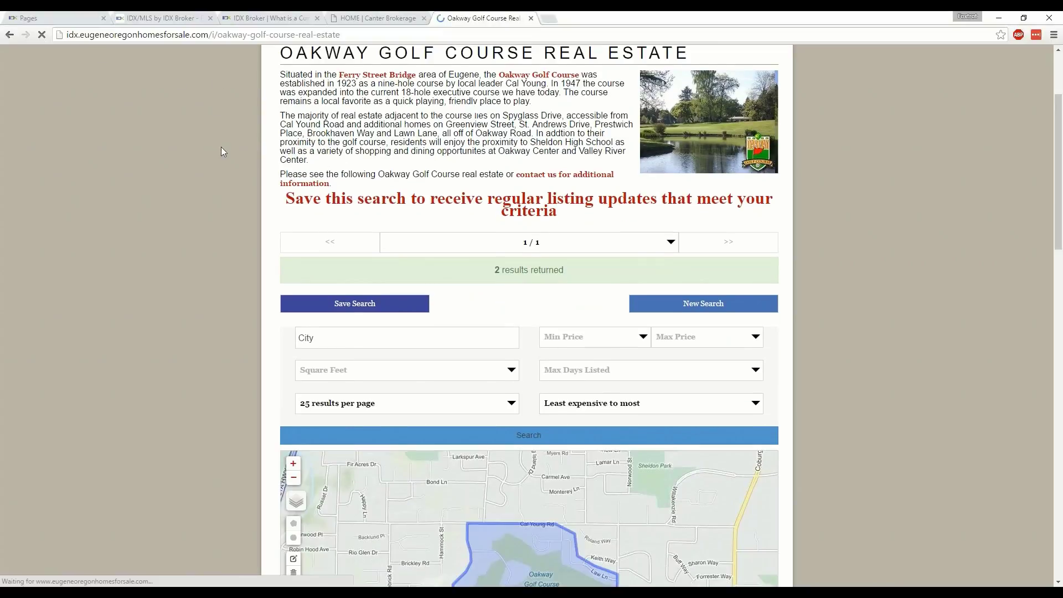
{"action": "scroll", "coordinate": [221, 147], "scroll_direction": "down", "scroll_amount": 8}
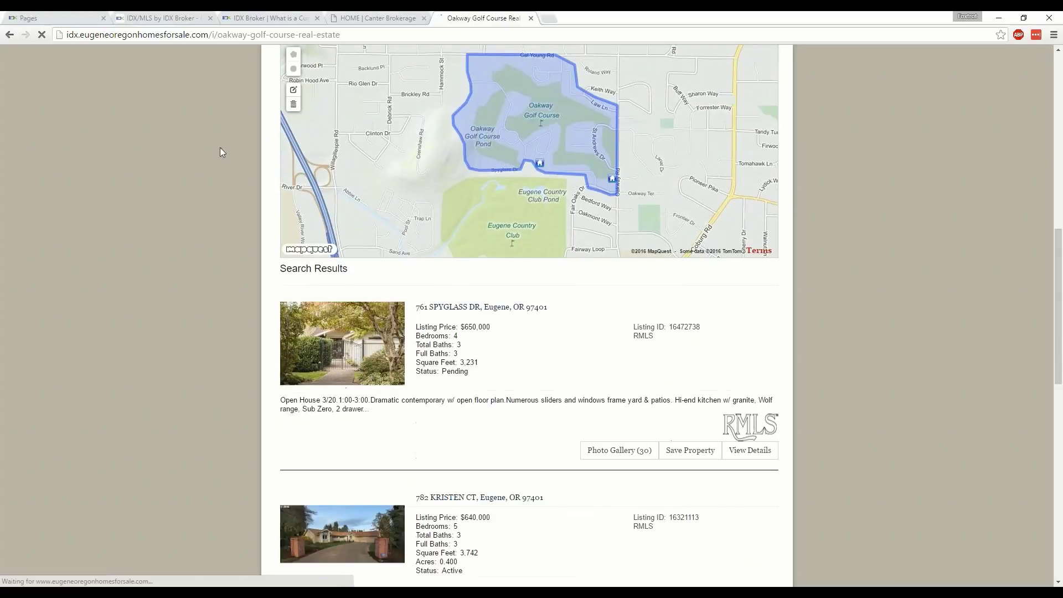
{"action": "scroll", "coordinate": [220, 147], "scroll_direction": "down", "scroll_amount": 10}
{"action": "scroll", "coordinate": [220, 148], "scroll_direction": "up", "scroll_amount": 8}
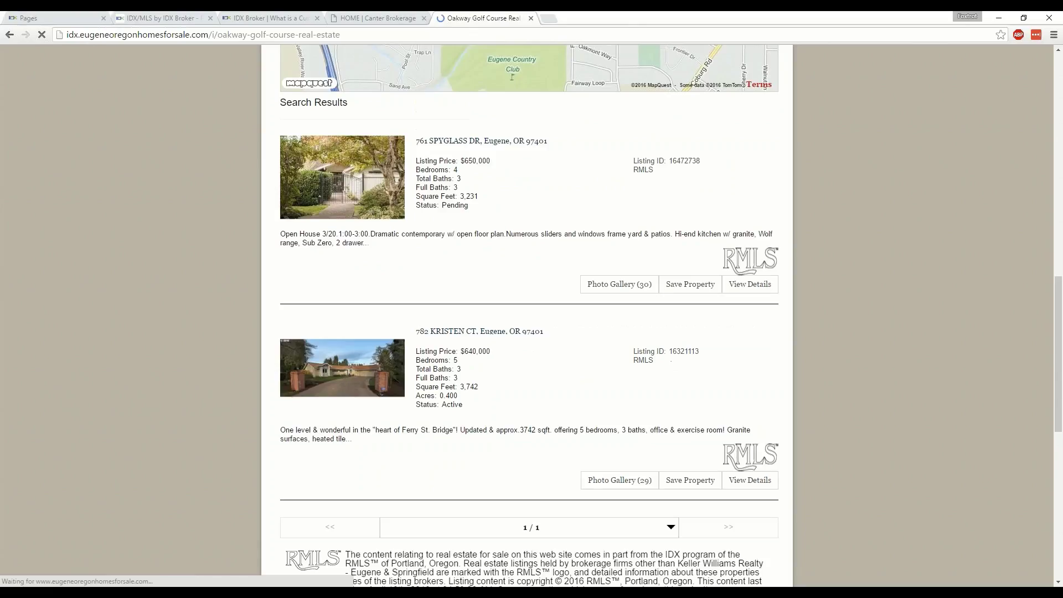
{"action": "scroll", "coordinate": [219, 148], "scroll_direction": "up", "scroll_amount": 14}
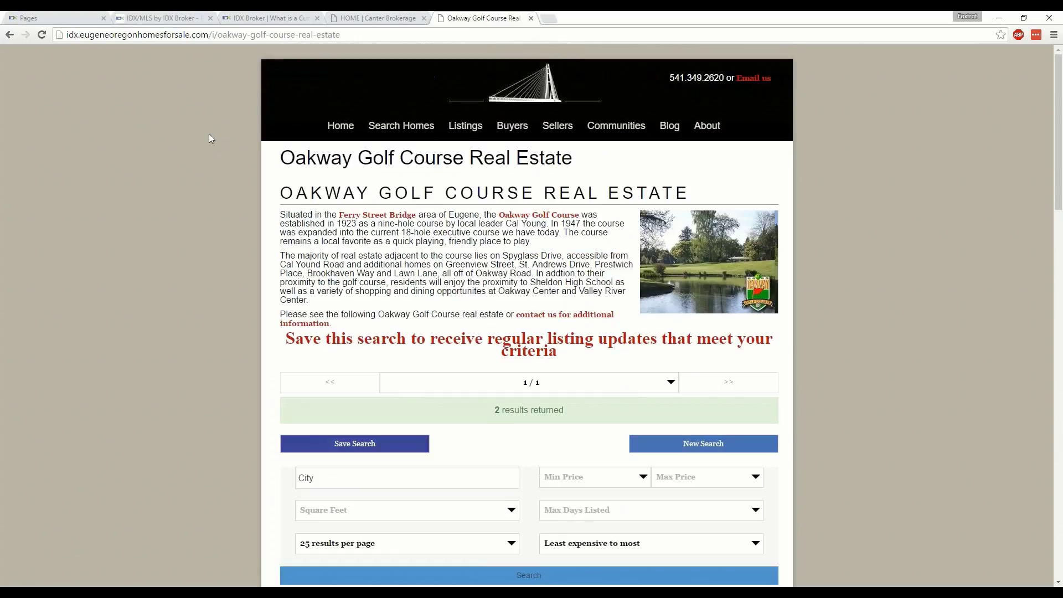
{"action": "left_click", "coordinate": [531, 19]}
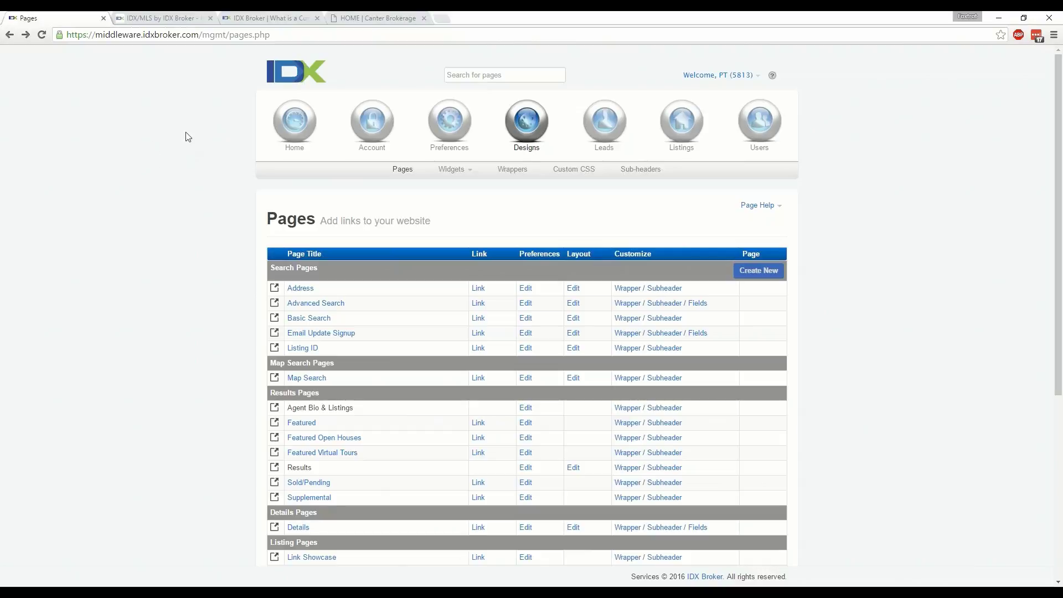
Switch to the Canter Brokerage website and look over its home page banner and listing search.
{"action": "left_click", "coordinate": [360, 16]}
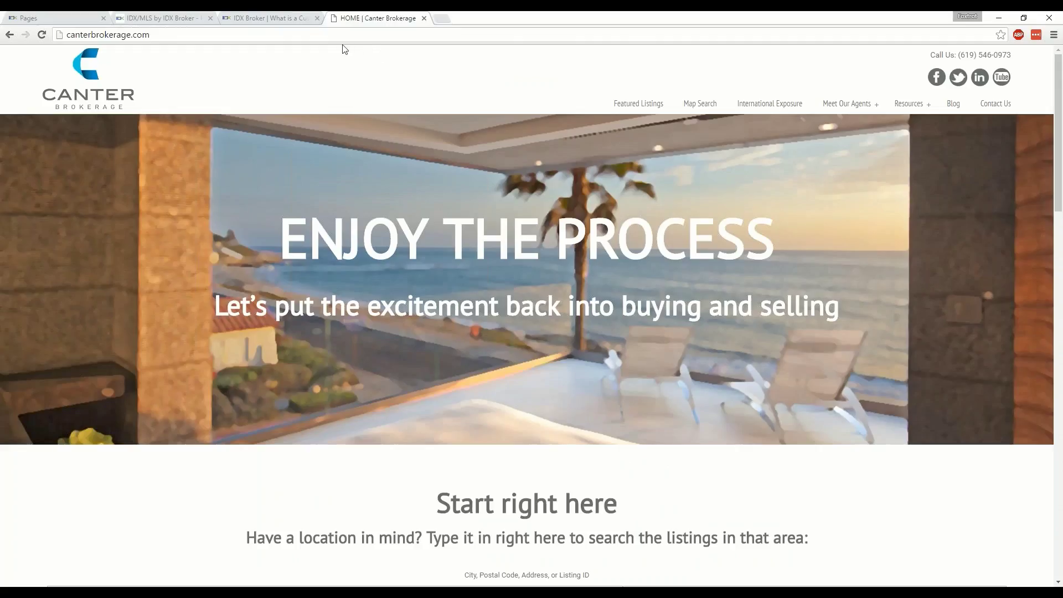
{"action": "scroll", "coordinate": [349, 58], "scroll_direction": "down", "scroll_amount": 2}
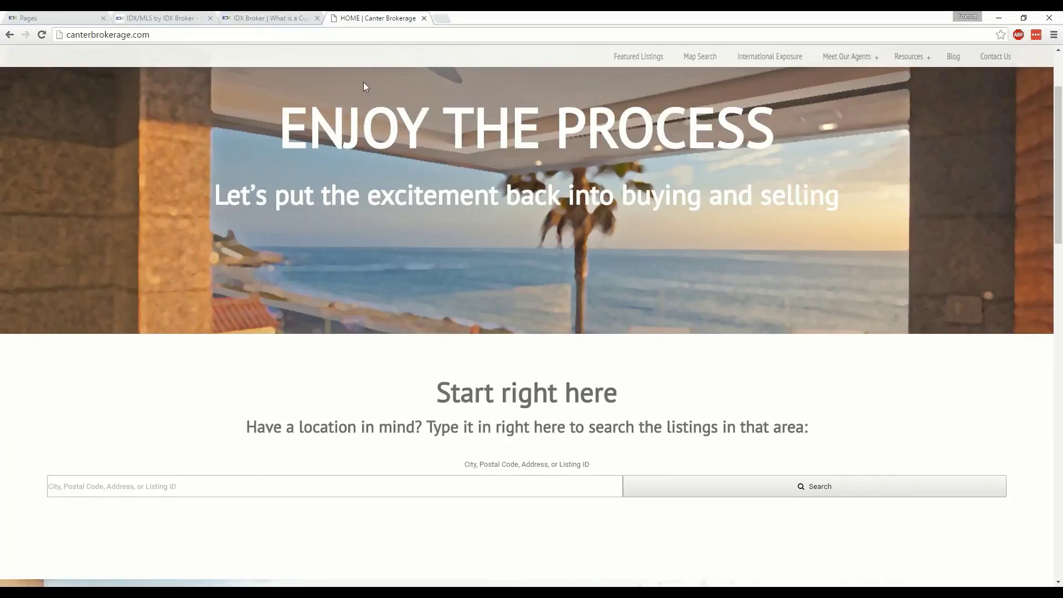
{"action": "scroll", "coordinate": [364, 83], "scroll_direction": "down", "scroll_amount": 1}
{"action": "scroll", "coordinate": [363, 83], "scroll_direction": "up", "scroll_amount": 2}
{"action": "scroll", "coordinate": [360, 88], "scroll_direction": "up", "scroll_amount": 1}
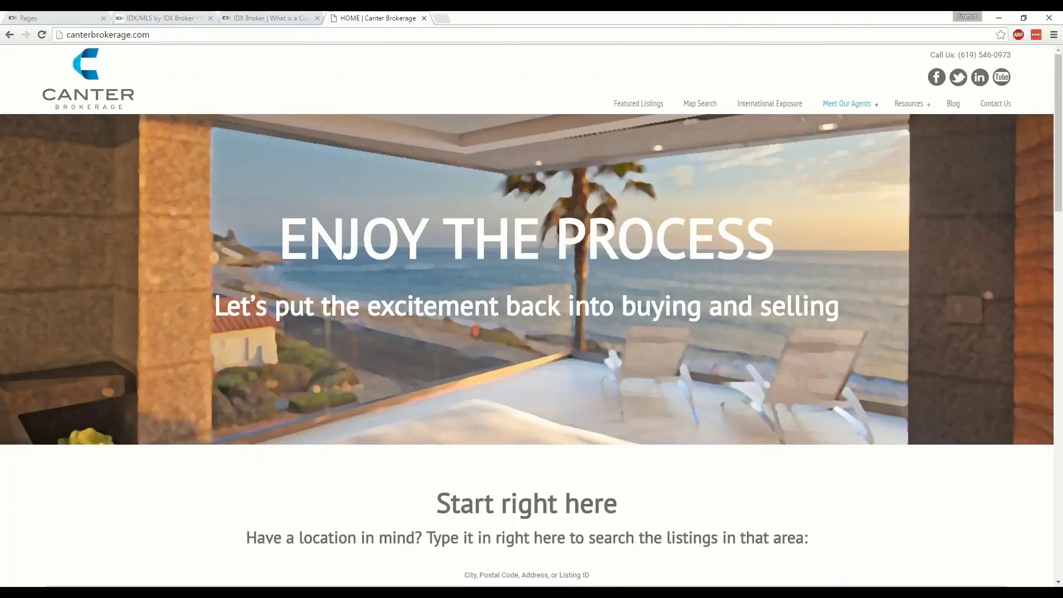
Open the Meet Our Agents roster on the Canter Brokerage site and look through the agent entries.
{"action": "left_click", "coordinate": [852, 106]}
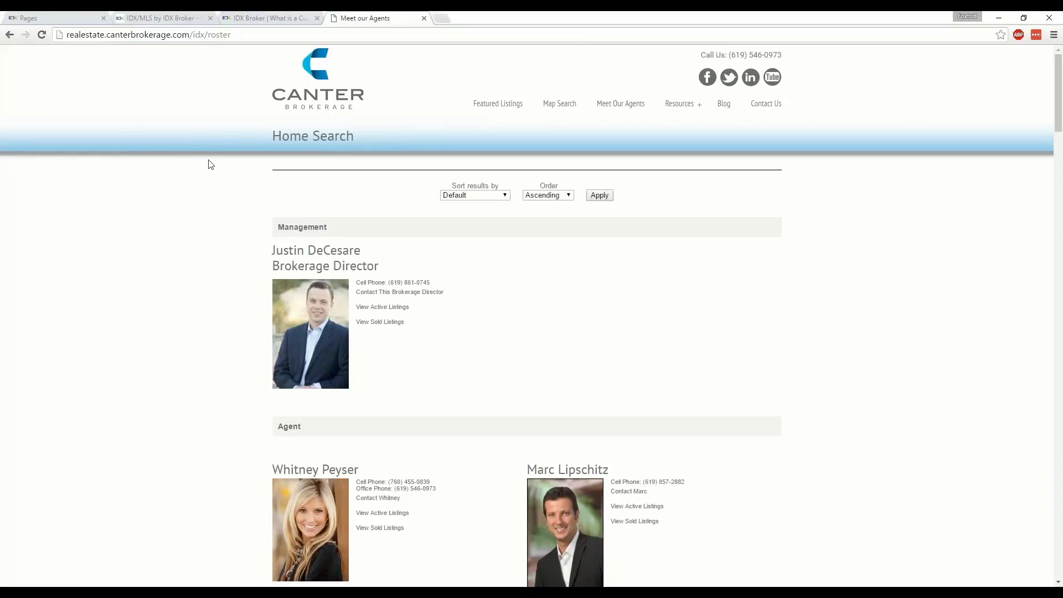
{"action": "scroll", "coordinate": [211, 175], "scroll_direction": "down", "scroll_amount": 3}
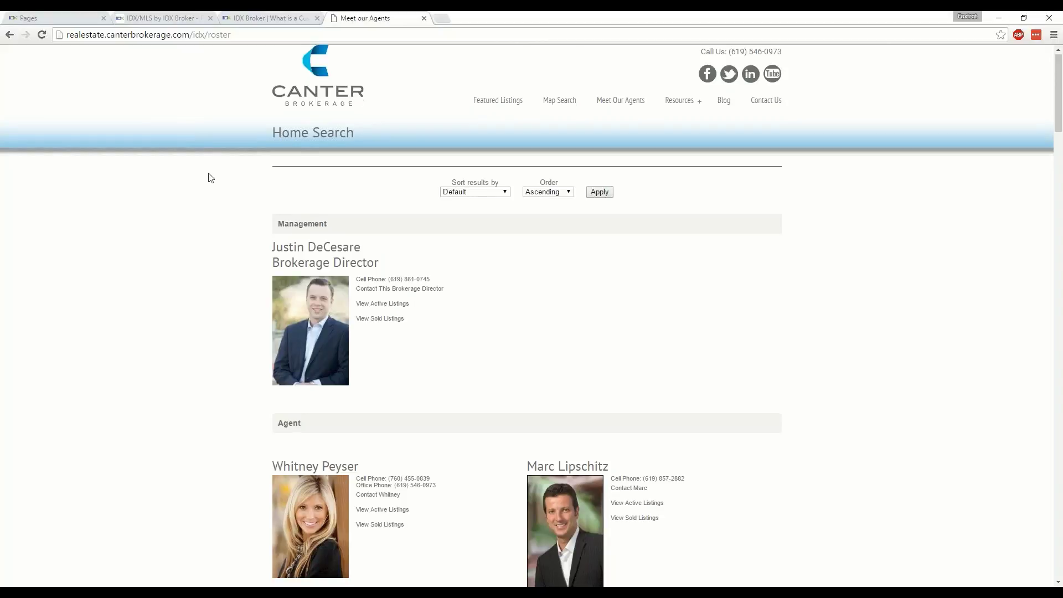
{"action": "scroll", "coordinate": [210, 177], "scroll_direction": "down", "scroll_amount": 5}
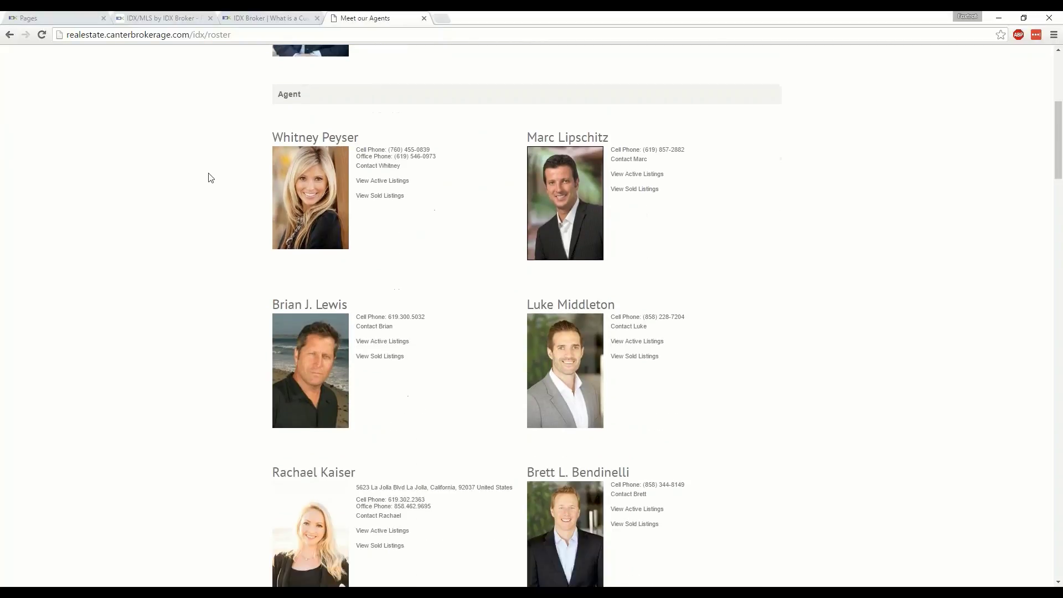
{"action": "scroll", "coordinate": [210, 177], "scroll_direction": "down", "scroll_amount": 4}
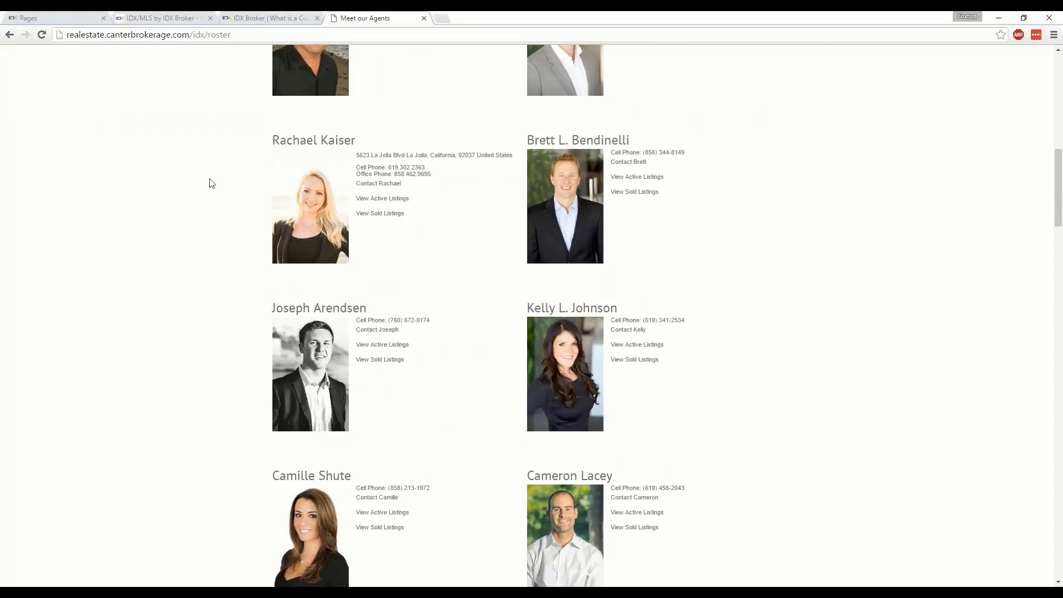
{"action": "scroll", "coordinate": [210, 183], "scroll_direction": "down", "scroll_amount": 2}
{"action": "scroll", "coordinate": [211, 183], "scroll_direction": "up", "scroll_amount": 3}
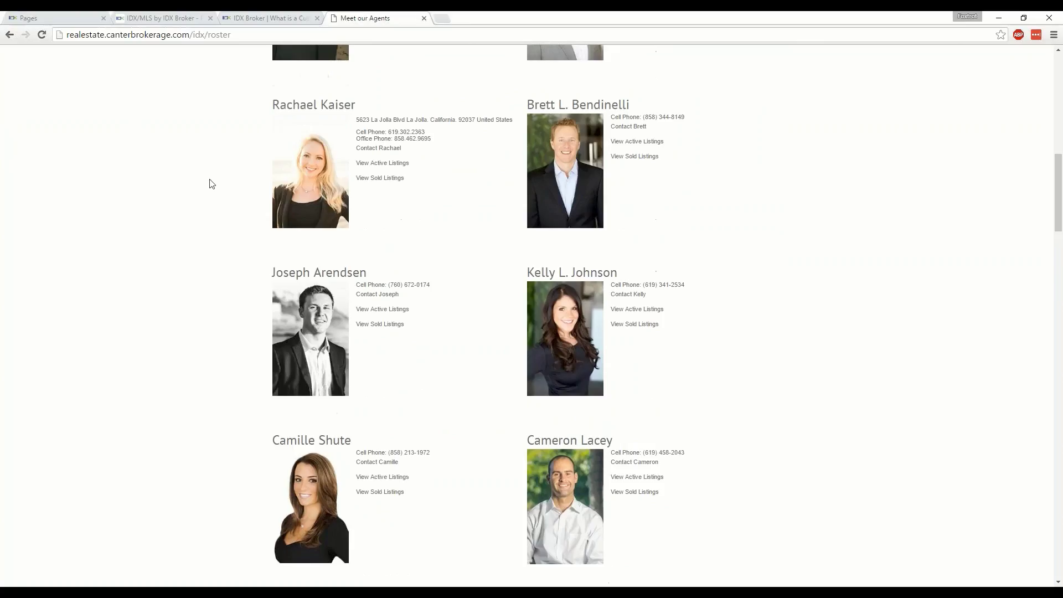
{"action": "scroll", "coordinate": [211, 184], "scroll_direction": "up", "scroll_amount": 2}
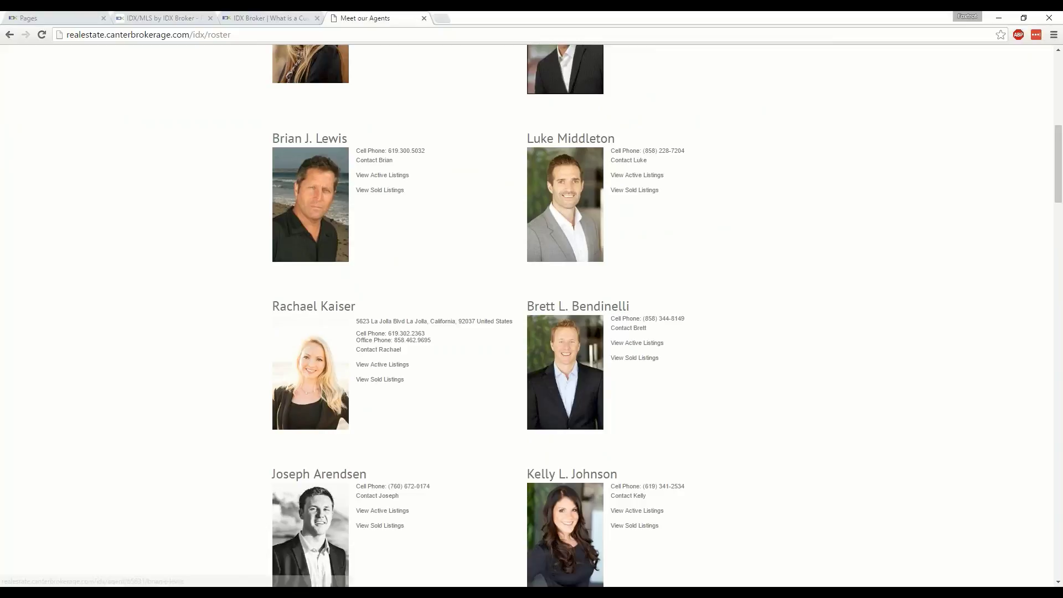
Open the profile of the first agent in the Agent section's second row and review the biography and featured listings.
{"action": "left_click", "coordinate": [281, 176]}
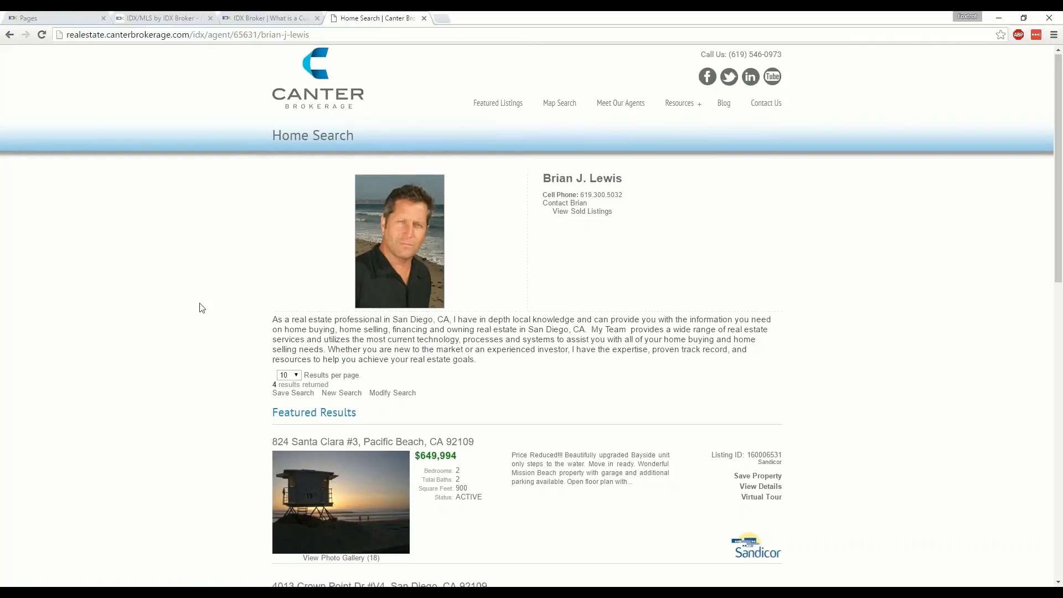
{"action": "scroll", "coordinate": [202, 308], "scroll_direction": "down", "scroll_amount": 3}
{"action": "scroll", "coordinate": [202, 308], "scroll_direction": "down", "scroll_amount": 3}
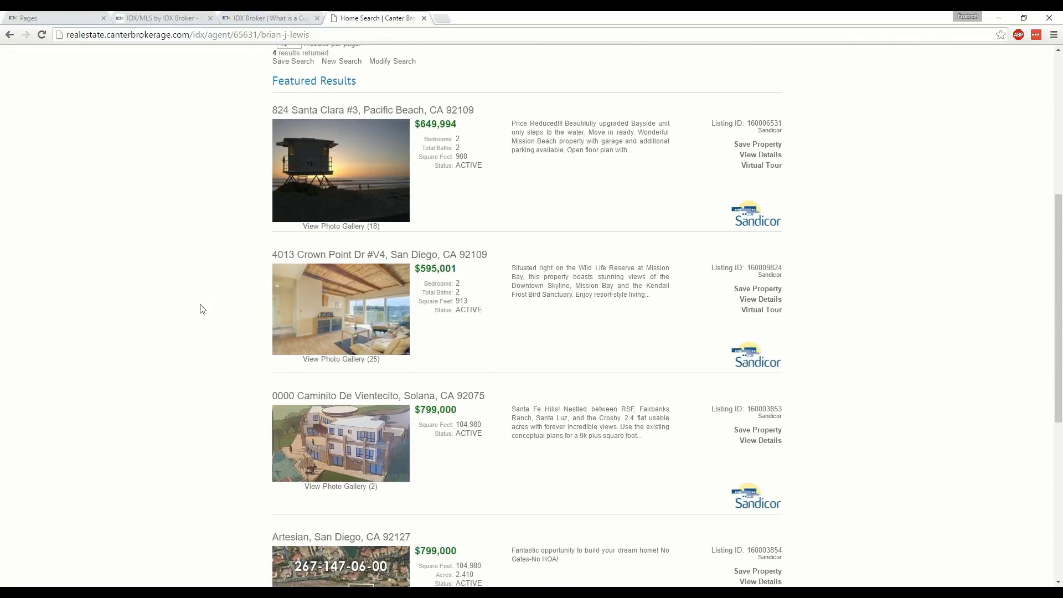
{"action": "scroll", "coordinate": [202, 308], "scroll_direction": "down", "scroll_amount": 5}
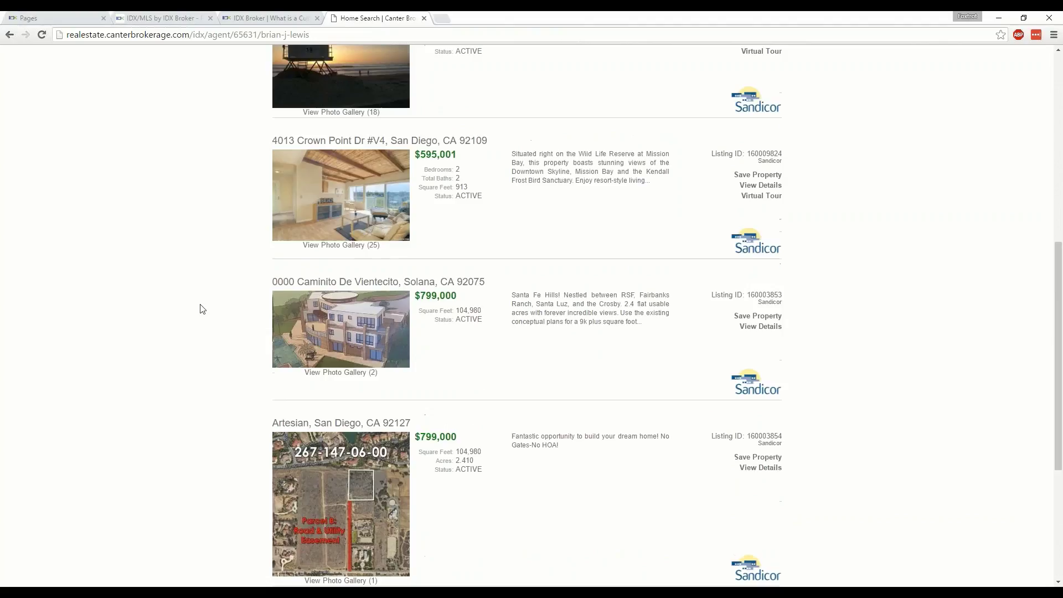
Look back over the agent's featured listings and return to the Meet Our Agents roster.
{"action": "scroll", "coordinate": [202, 308], "scroll_direction": "up", "scroll_amount": 2}
{"action": "scroll", "coordinate": [203, 308], "scroll_direction": "up", "scroll_amount": 2}
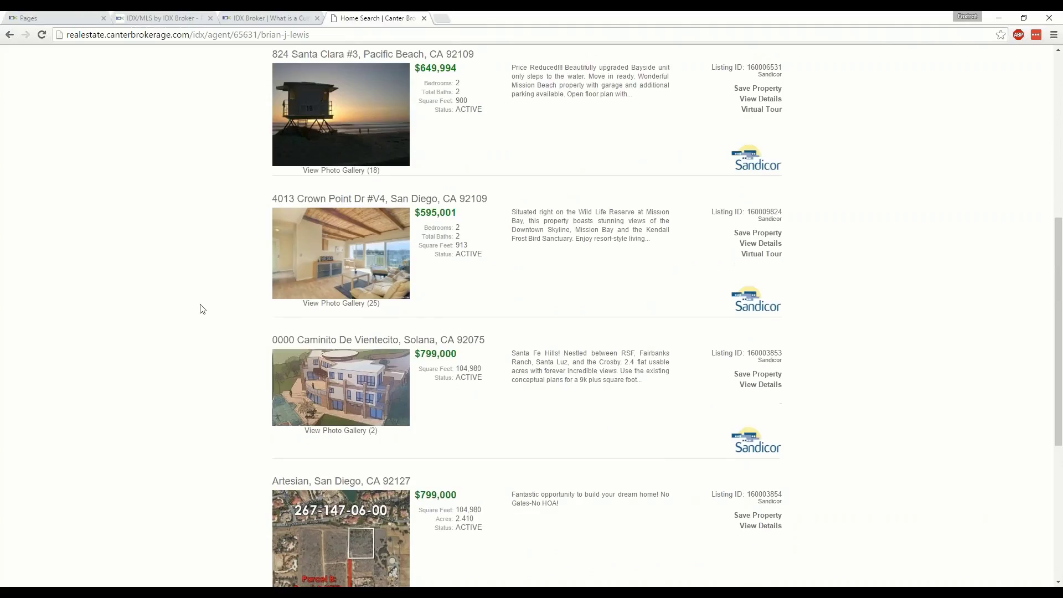
{"action": "scroll", "coordinate": [203, 308], "scroll_direction": "up", "scroll_amount": 2}
{"action": "scroll", "coordinate": [200, 307], "scroll_direction": "up", "scroll_amount": 2}
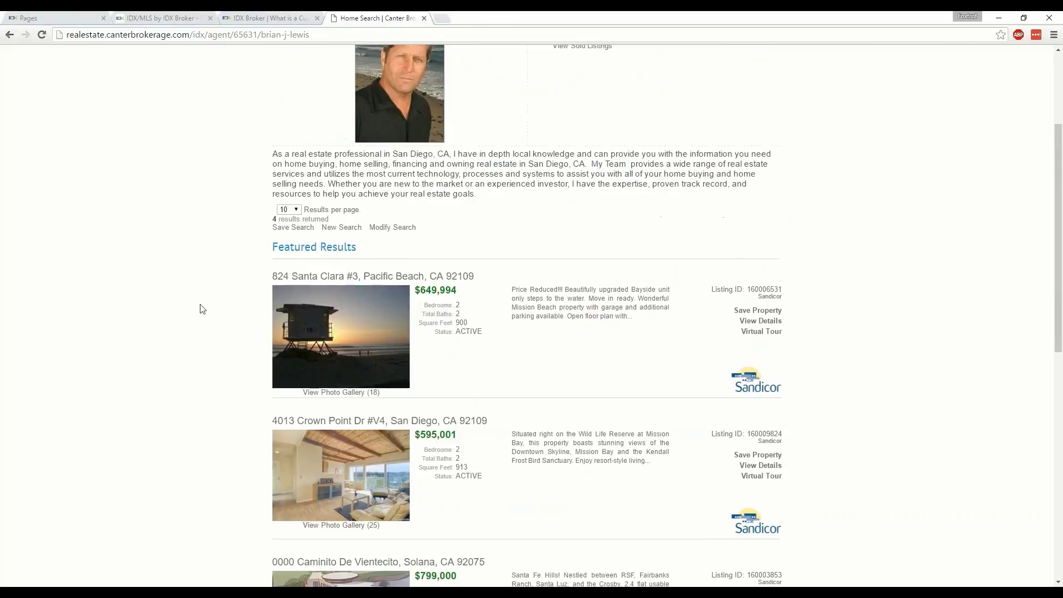
{"action": "scroll", "coordinate": [199, 306], "scroll_direction": "up", "scroll_amount": 3}
{"action": "left_click", "coordinate": [10, 36]}
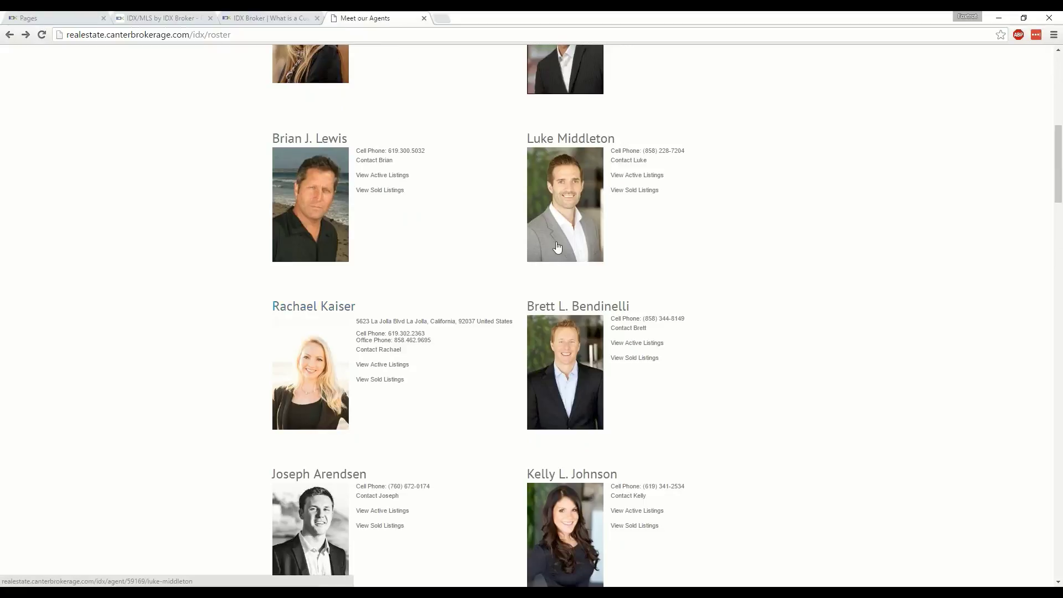
Open the profile of the second agent in the Agent section's second row and review the biography and featured listing.
{"action": "left_click", "coordinate": [555, 246]}
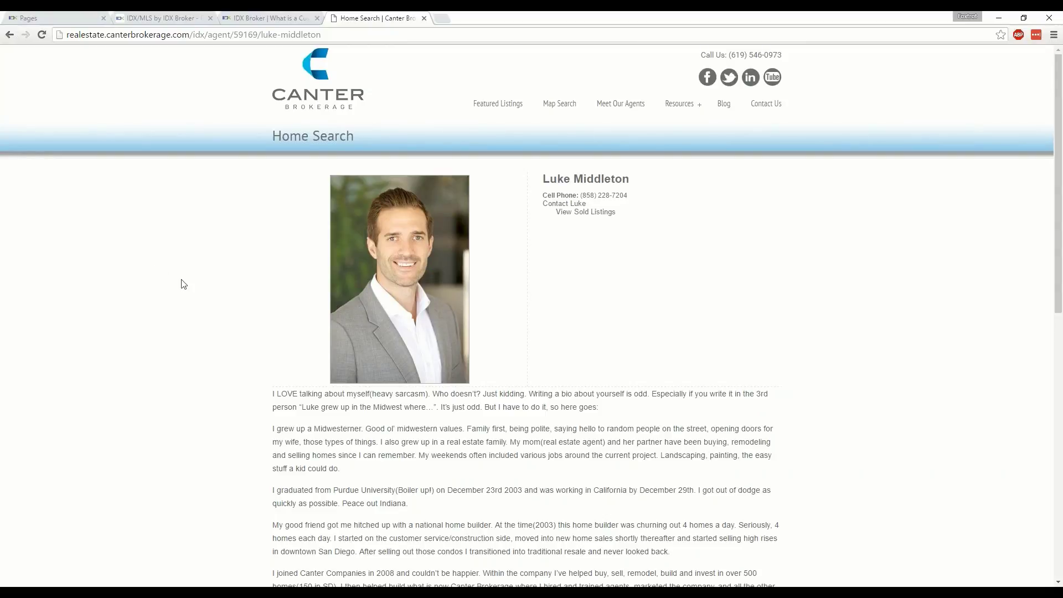
{"action": "scroll", "coordinate": [181, 283], "scroll_direction": "down", "scroll_amount": 2}
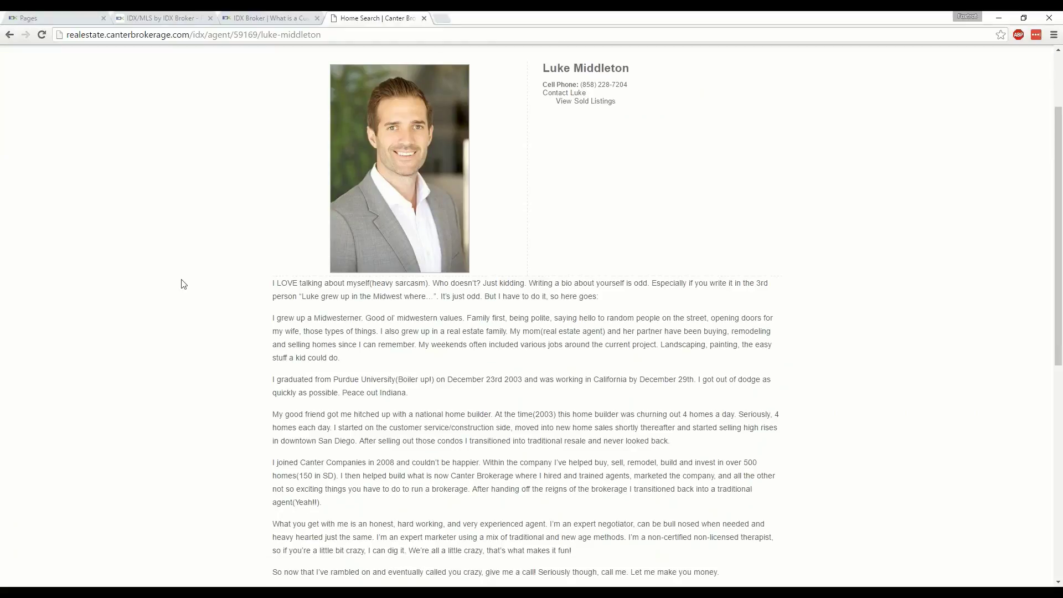
{"action": "scroll", "coordinate": [252, 275], "scroll_direction": "down", "scroll_amount": 2}
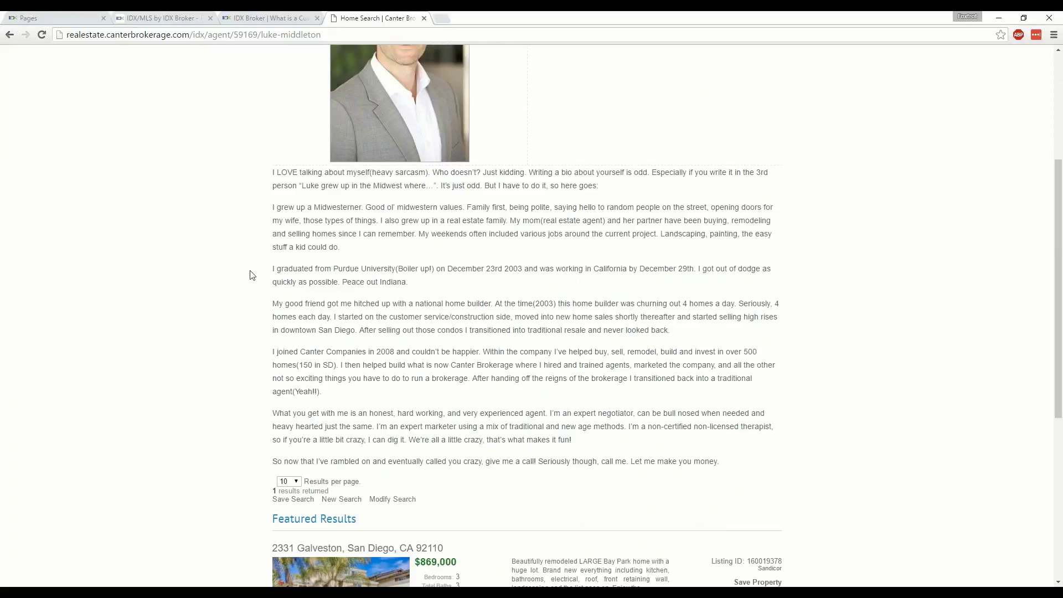
{"action": "scroll", "coordinate": [227, 251], "scroll_direction": "down", "scroll_amount": 3}
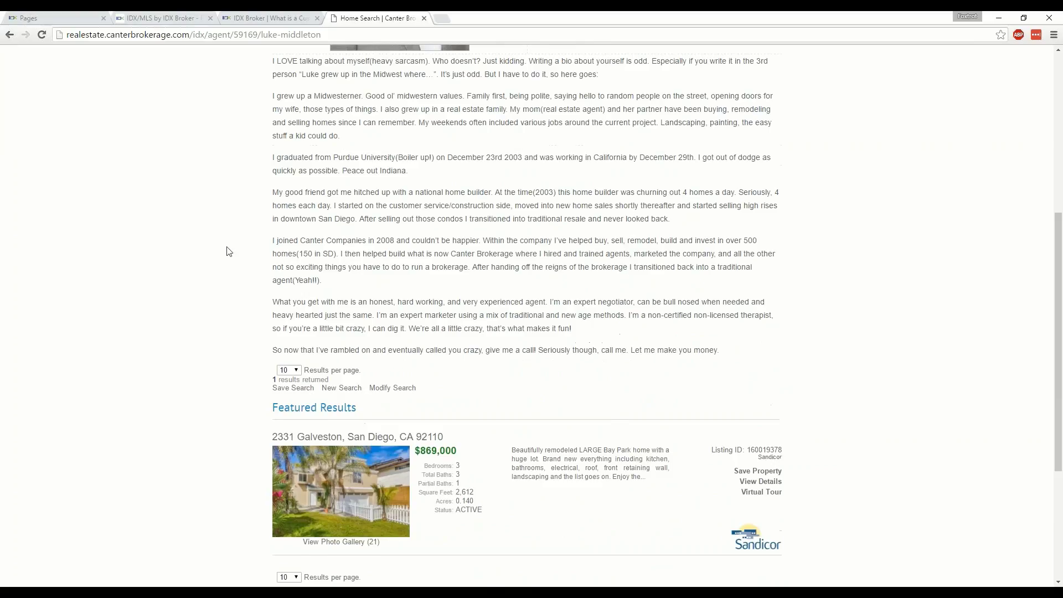
{"action": "scroll", "coordinate": [218, 254], "scroll_direction": "up", "scroll_amount": 4}
{"action": "scroll", "coordinate": [217, 252], "scroll_direction": "up", "scroll_amount": 3}
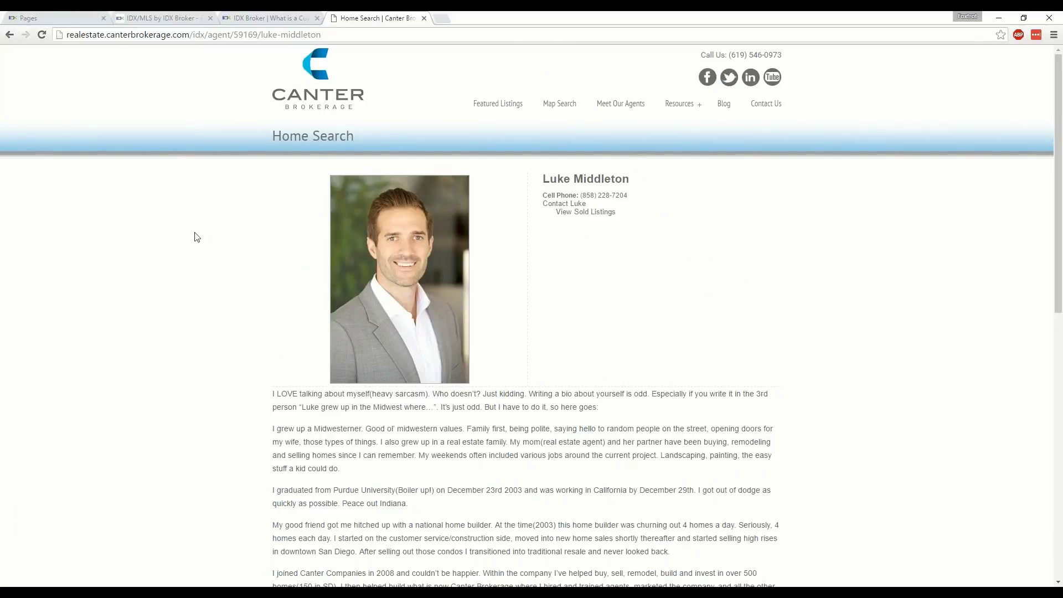
Switch to the "What is a Custom Domain?" support article and read its explanation of CNAME records and custom subdomains.
{"action": "left_click", "coordinate": [253, 18]}
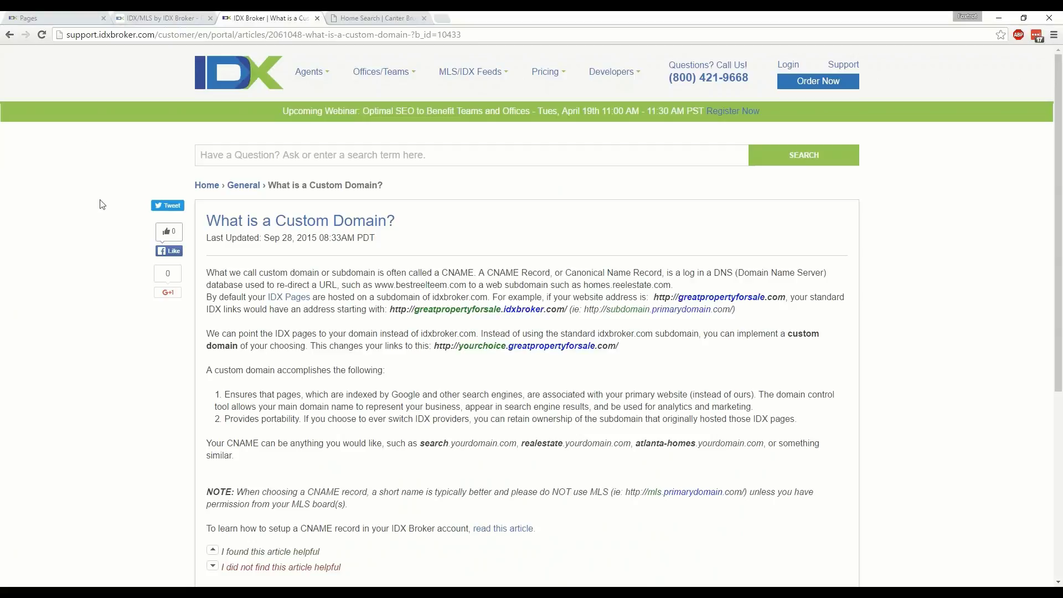
{"action": "scroll", "coordinate": [109, 206], "scroll_direction": "down", "scroll_amount": 1}
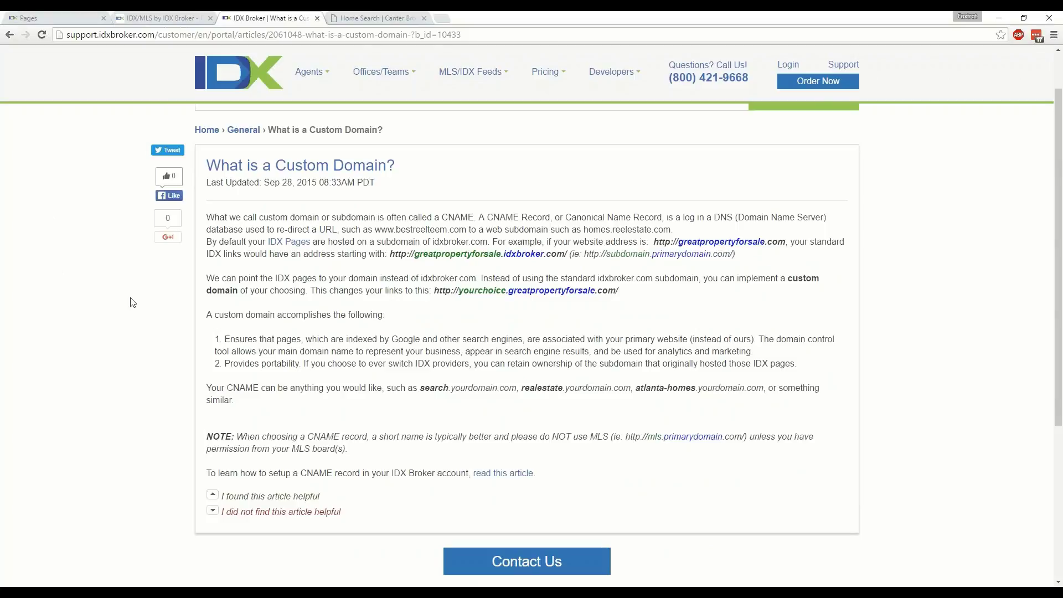
{"action": "scroll", "coordinate": [128, 302], "scroll_direction": "up", "scroll_amount": 1}
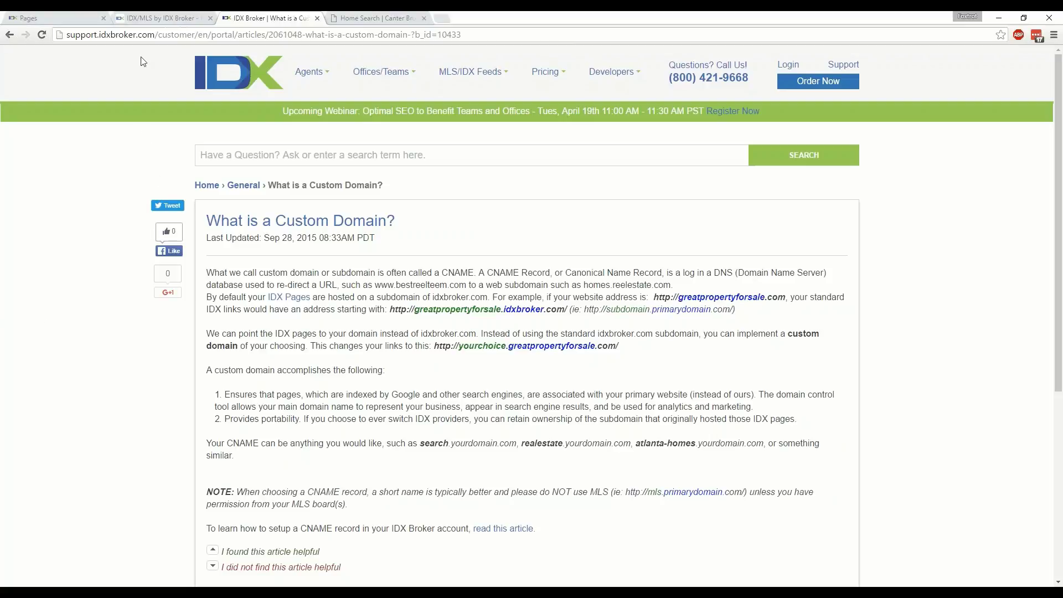
Switch to the IDX Broker Platinum pricing page and review the plan prices plus the search, SEO and map features.
{"action": "left_click", "coordinate": [164, 20]}
{"action": "scroll", "coordinate": [149, 168], "scroll_direction": "down", "scroll_amount": 1}
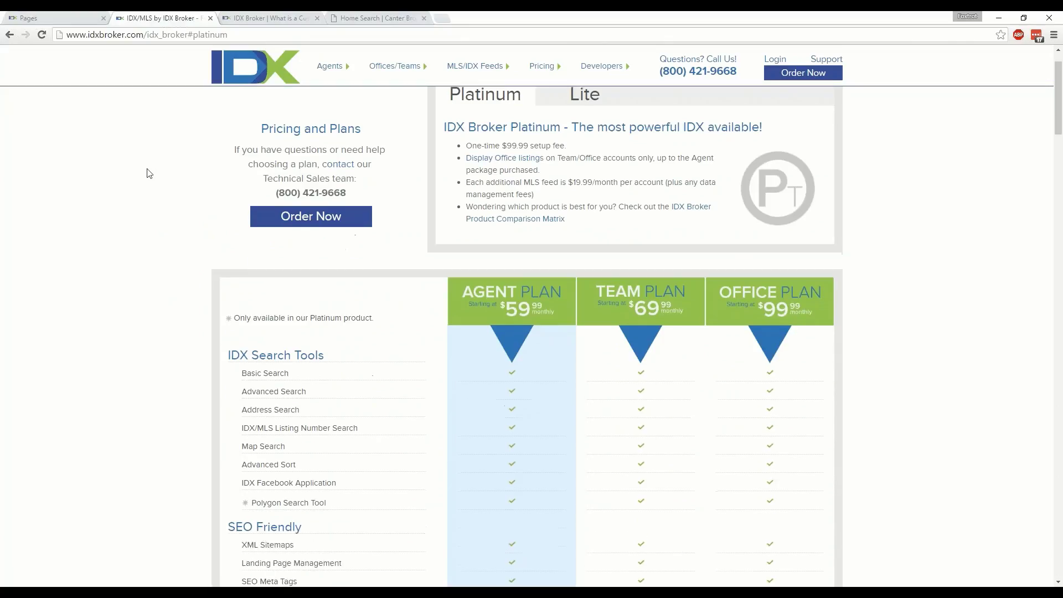
{"action": "scroll", "coordinate": [148, 174], "scroll_direction": "down", "scroll_amount": 1}
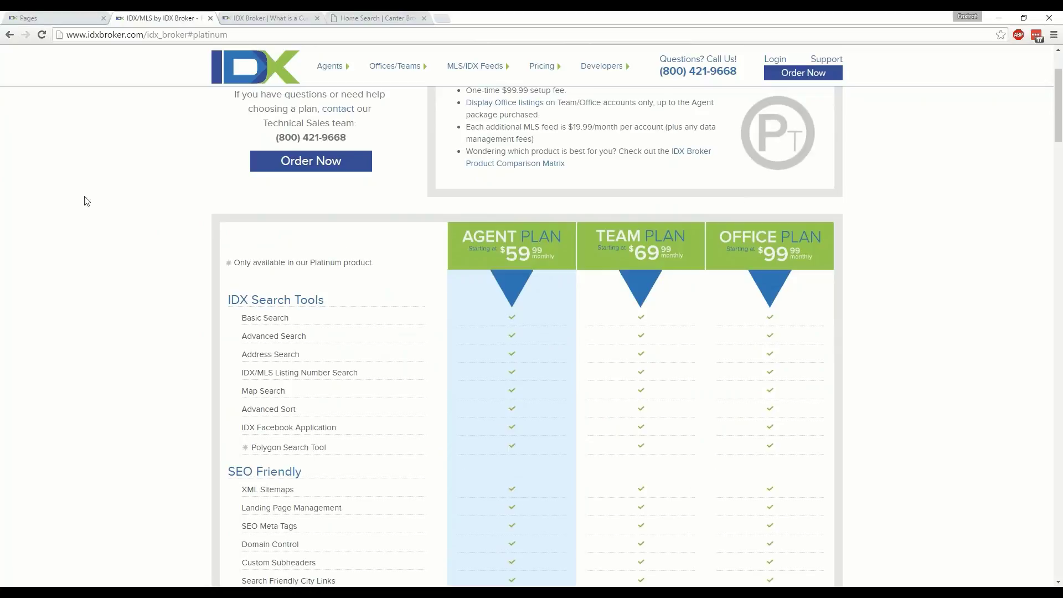
{"action": "scroll", "coordinate": [89, 215], "scroll_direction": "down", "scroll_amount": 2}
{"action": "scroll", "coordinate": [99, 227], "scroll_direction": "down", "scroll_amount": 2}
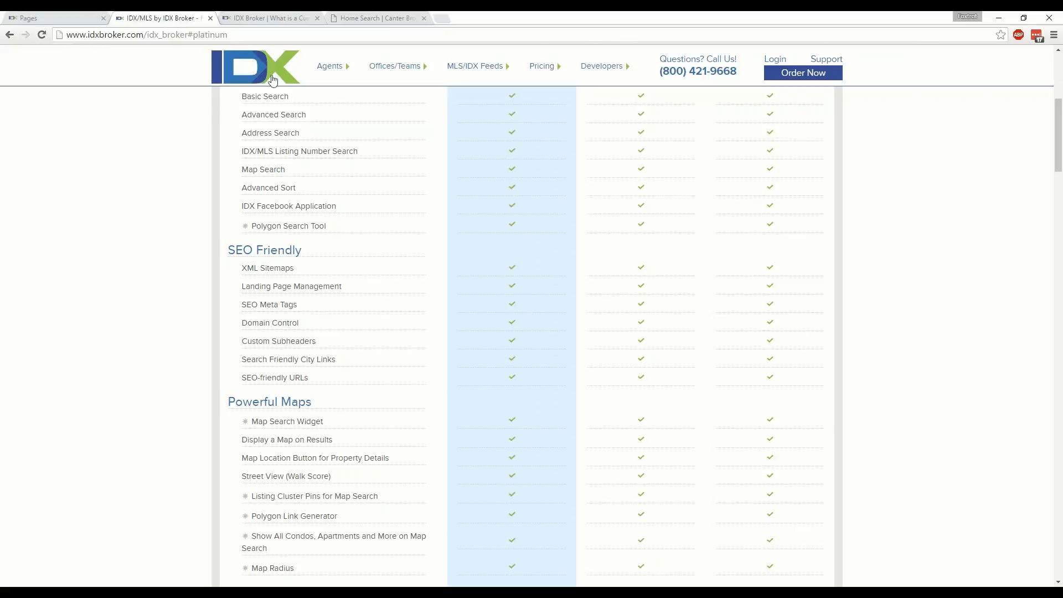
{"action": "scroll", "coordinate": [154, 159], "scroll_direction": "up", "scroll_amount": 5}
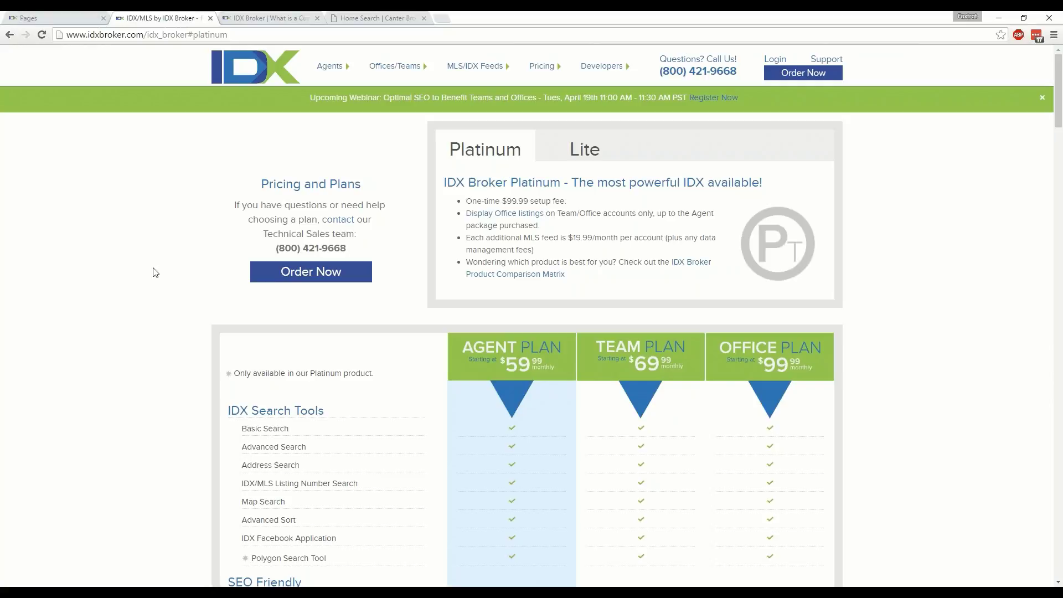
Examine the whole Agent, Team and Office plan comparison table, from IDX Search Tools down to Manage Your Account.
{"action": "scroll", "coordinate": [155, 272], "scroll_direction": "down", "scroll_amount": 3}
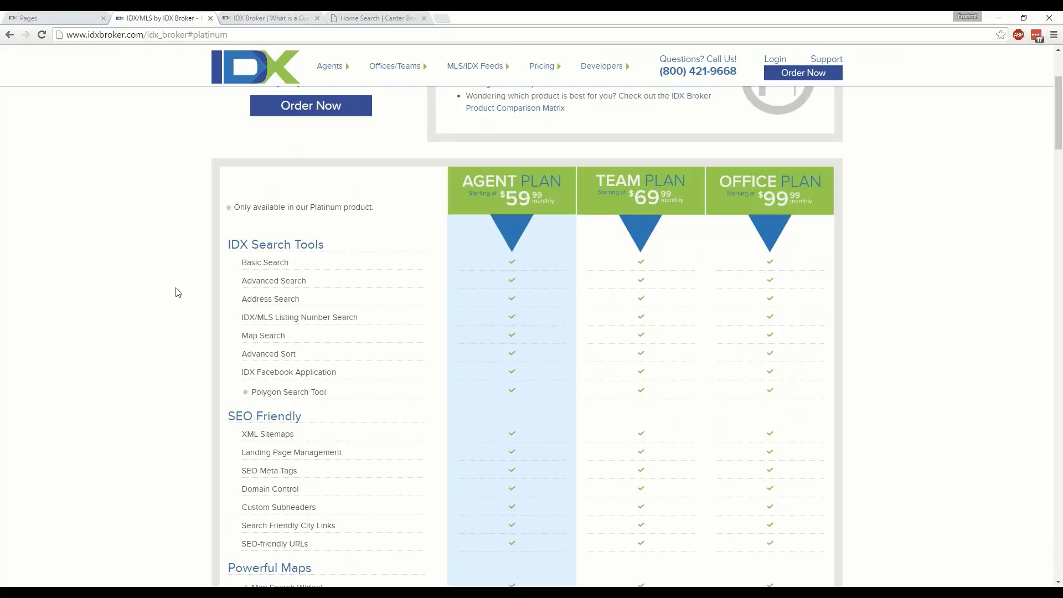
{"action": "scroll", "coordinate": [179, 291], "scroll_direction": "down", "scroll_amount": 6}
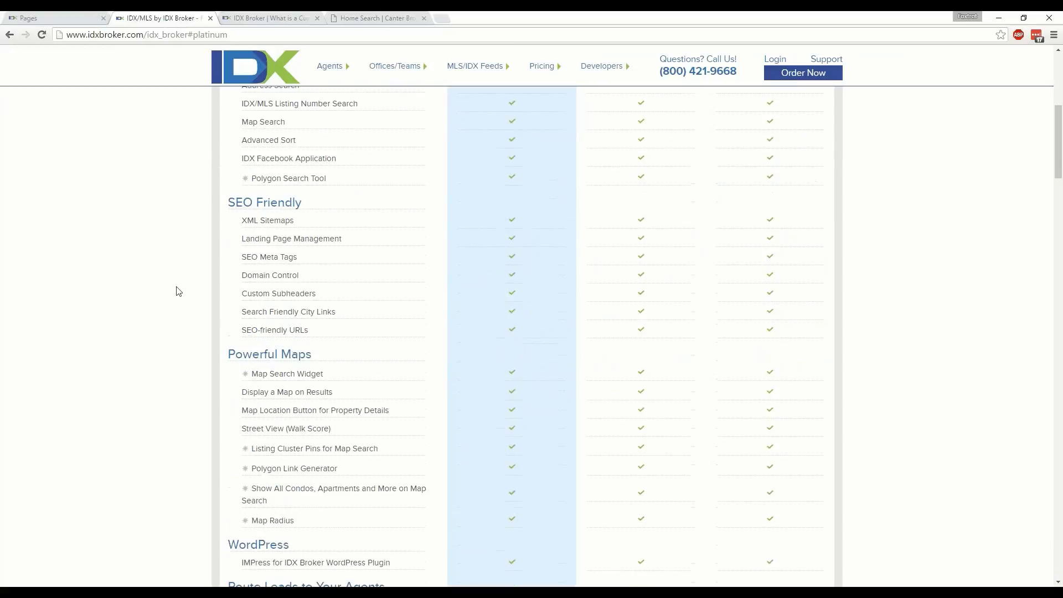
{"action": "scroll", "coordinate": [178, 291], "scroll_direction": "down", "scroll_amount": 9}
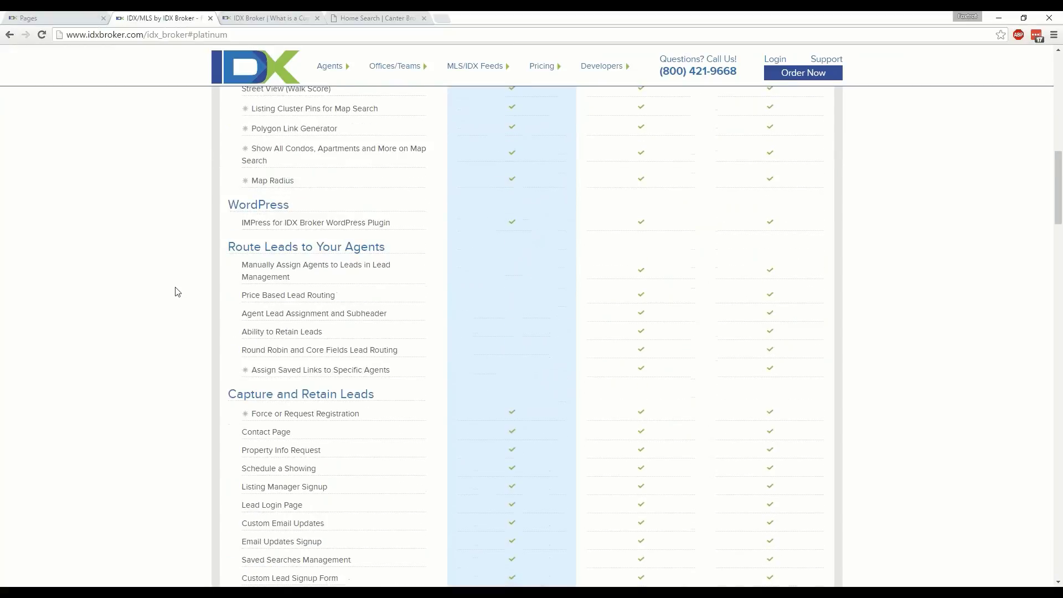
{"action": "scroll", "coordinate": [176, 291], "scroll_direction": "down", "scroll_amount": 12}
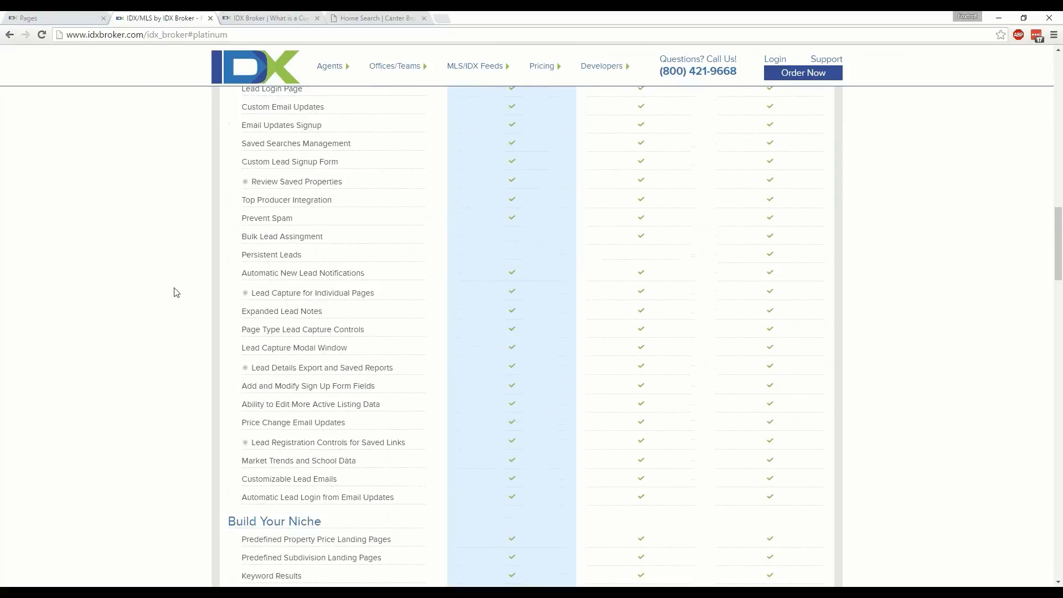
{"action": "scroll", "coordinate": [175, 293], "scroll_direction": "down", "scroll_amount": 8}
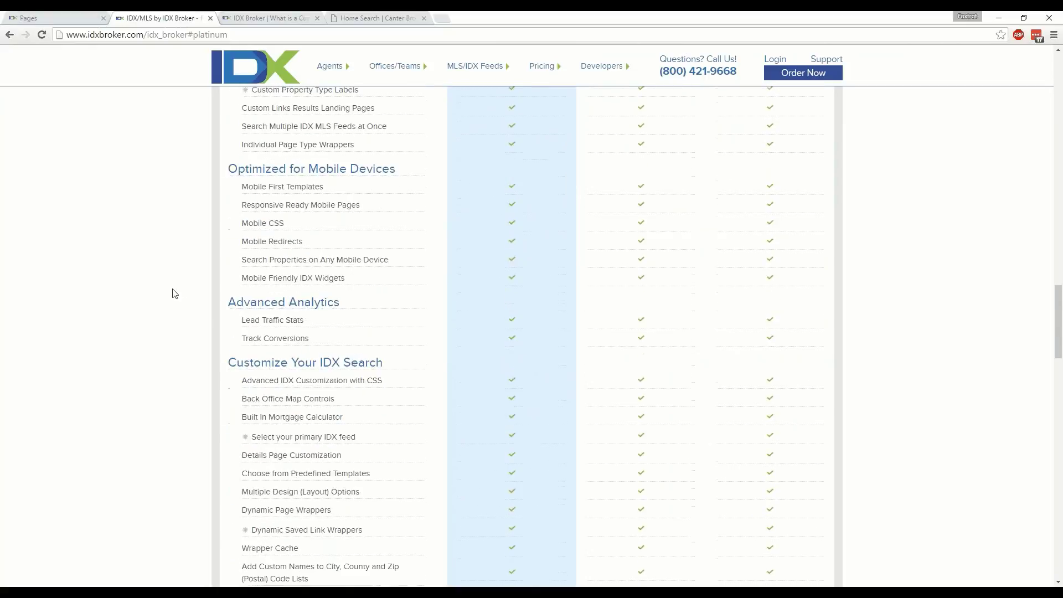
{"action": "scroll", "coordinate": [174, 293], "scroll_direction": "down", "scroll_amount": 2}
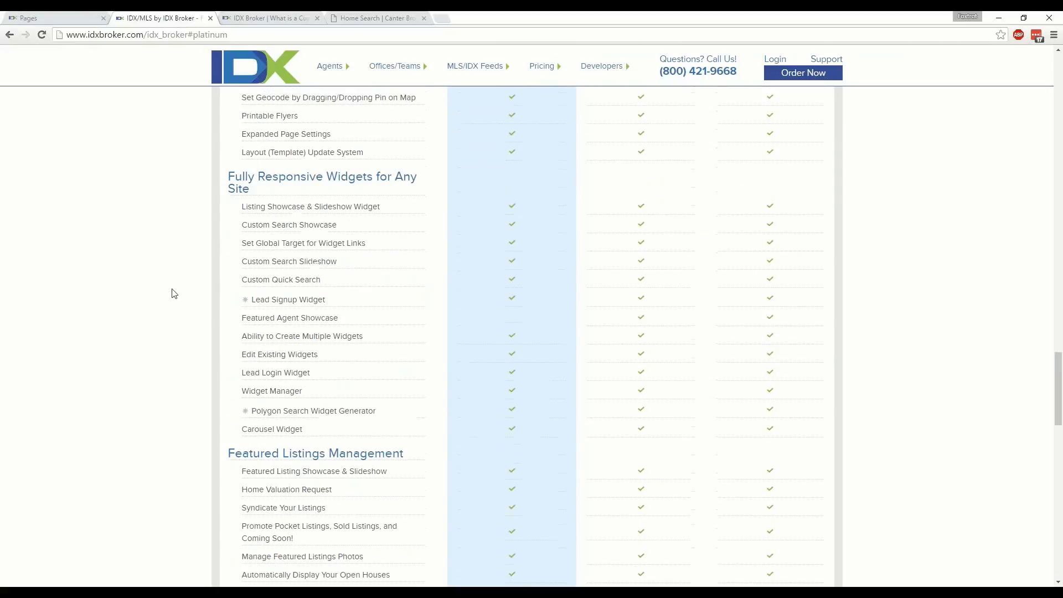
{"action": "scroll", "coordinate": [175, 293], "scroll_direction": "down", "scroll_amount": 1}
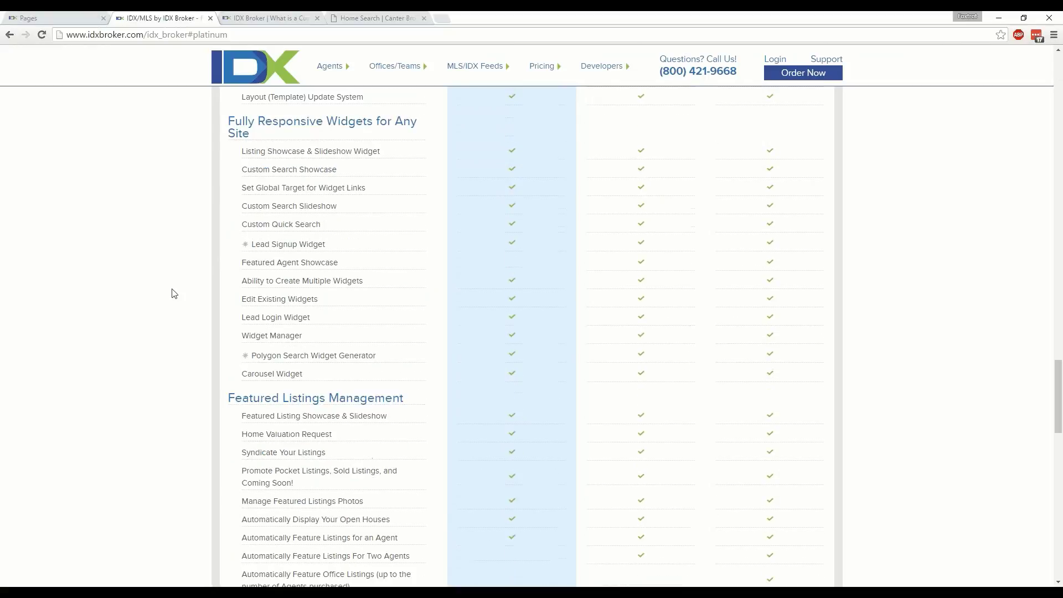
{"action": "scroll", "coordinate": [174, 294], "scroll_direction": "down", "scroll_amount": 1}
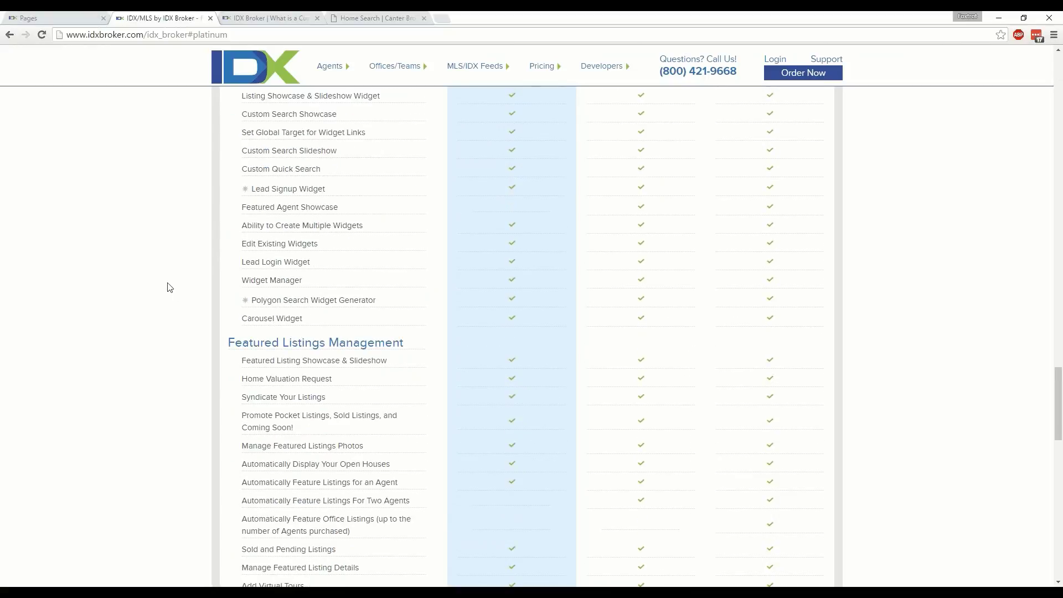
{"action": "scroll", "coordinate": [188, 216], "scroll_direction": "down", "scroll_amount": 1}
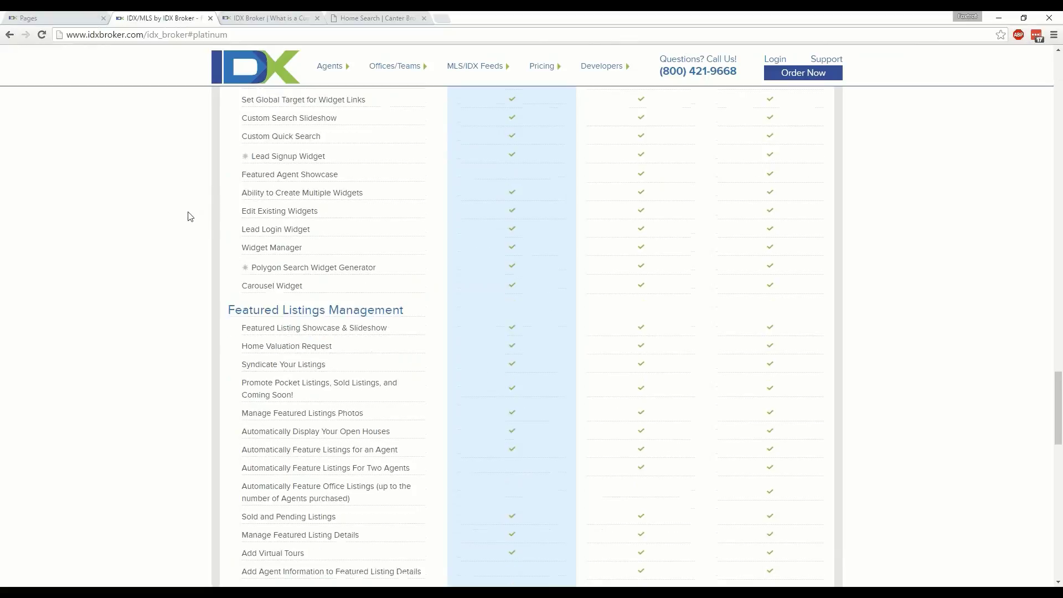
{"action": "scroll", "coordinate": [190, 222], "scroll_direction": "down", "scroll_amount": 10}
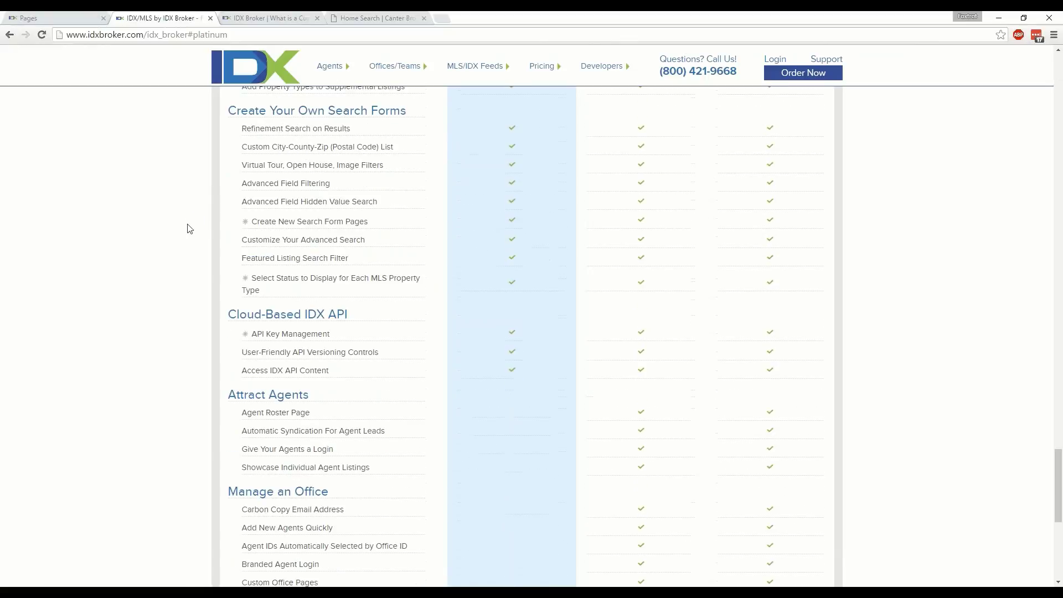
{"action": "scroll", "coordinate": [189, 228], "scroll_direction": "down", "scroll_amount": 6}
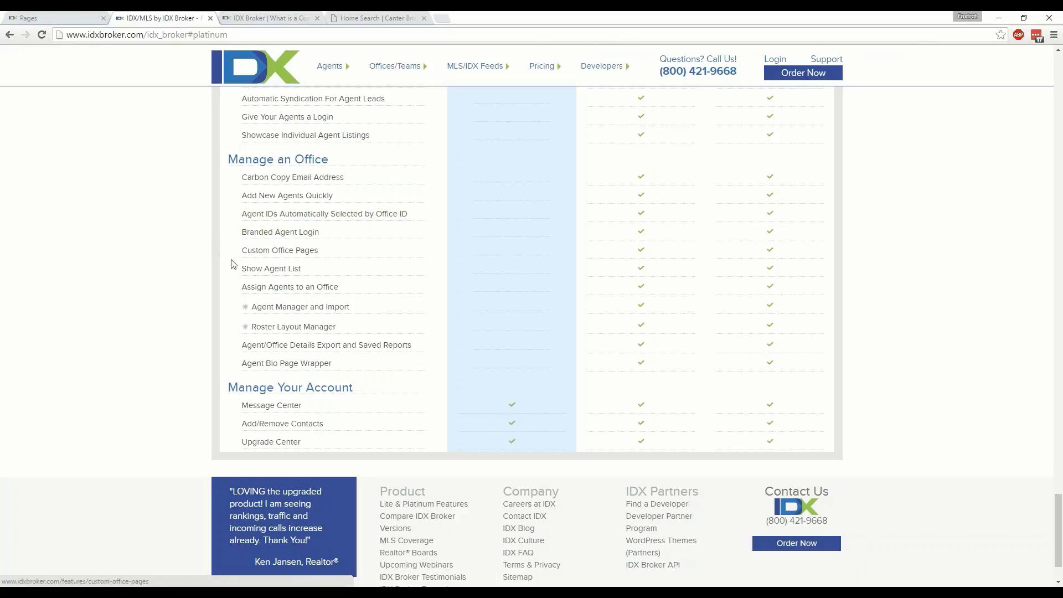
View the Roster Layout Manager feature page from the Manage an Office section, and return to the control panel's Pages list.
{"action": "left_click", "coordinate": [1058, 507]}
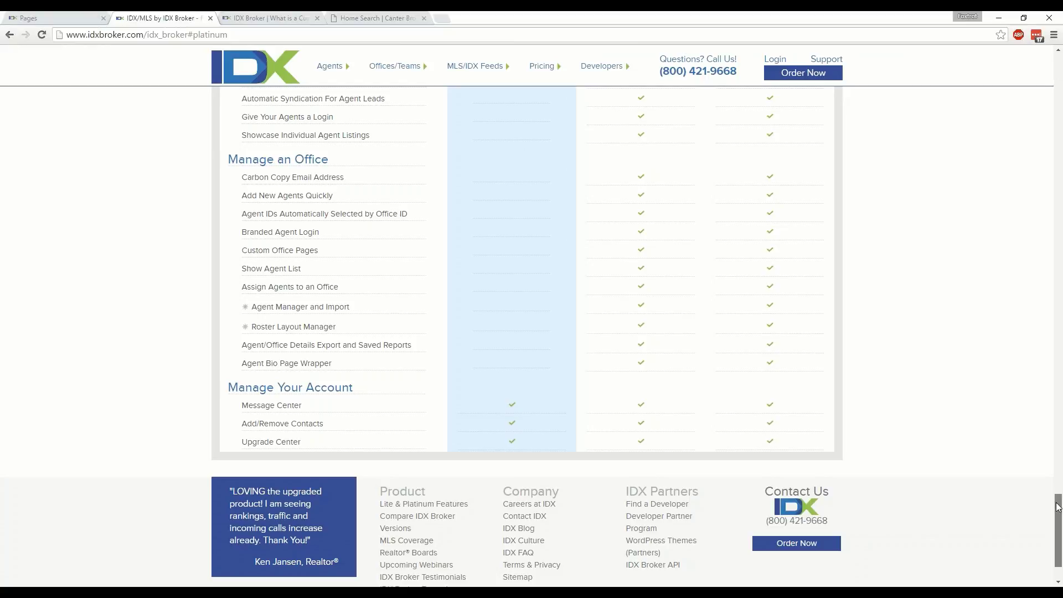
{"action": "left_click_drag", "start_coordinate": [1057, 506], "coordinate": [1058, 505]}
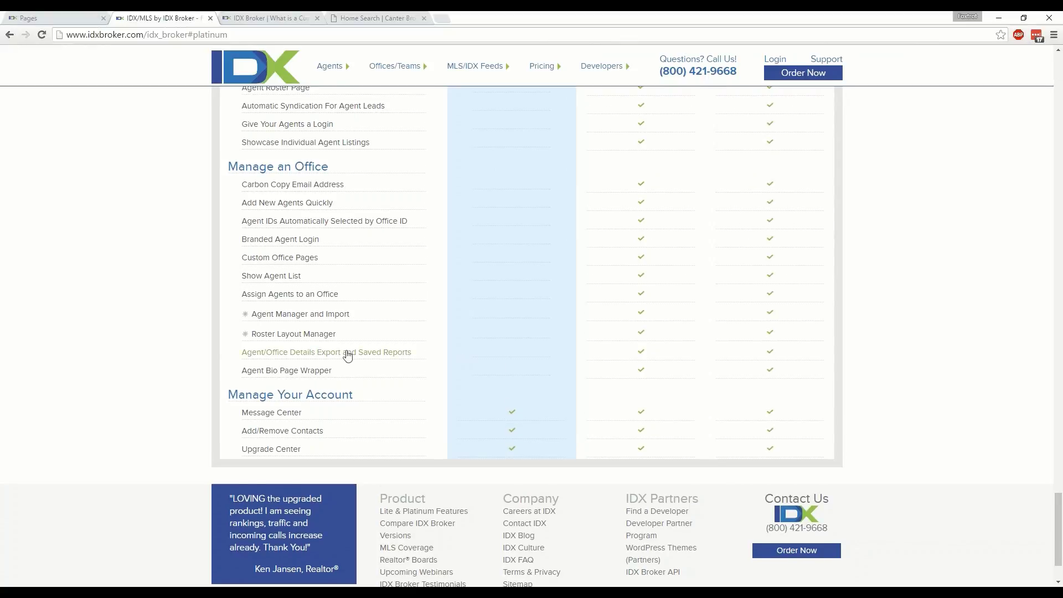
{"action": "left_click", "coordinate": [325, 338]}
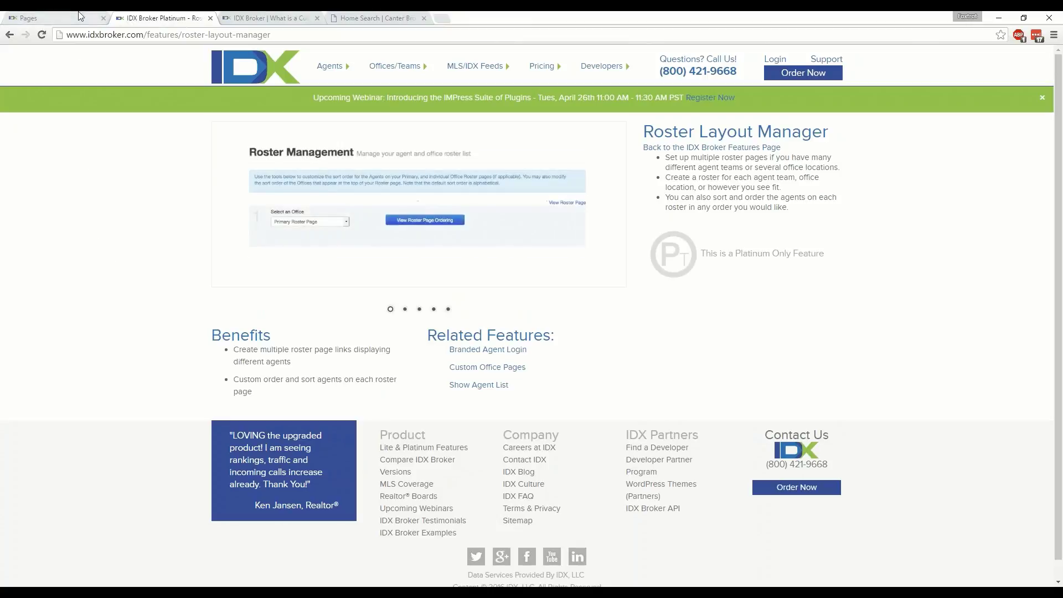
{"action": "left_click", "coordinate": [55, 18]}
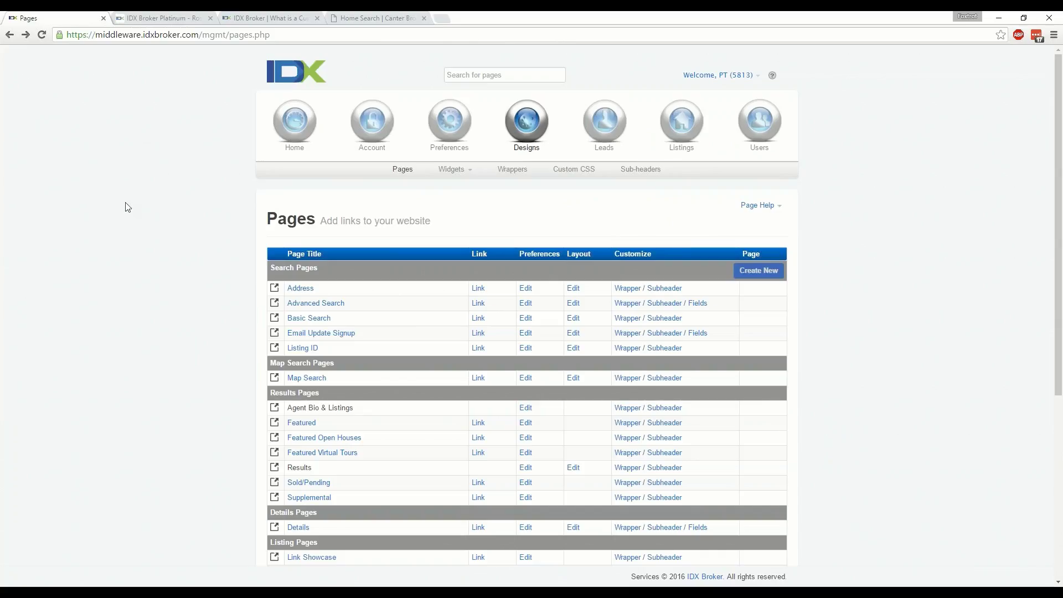